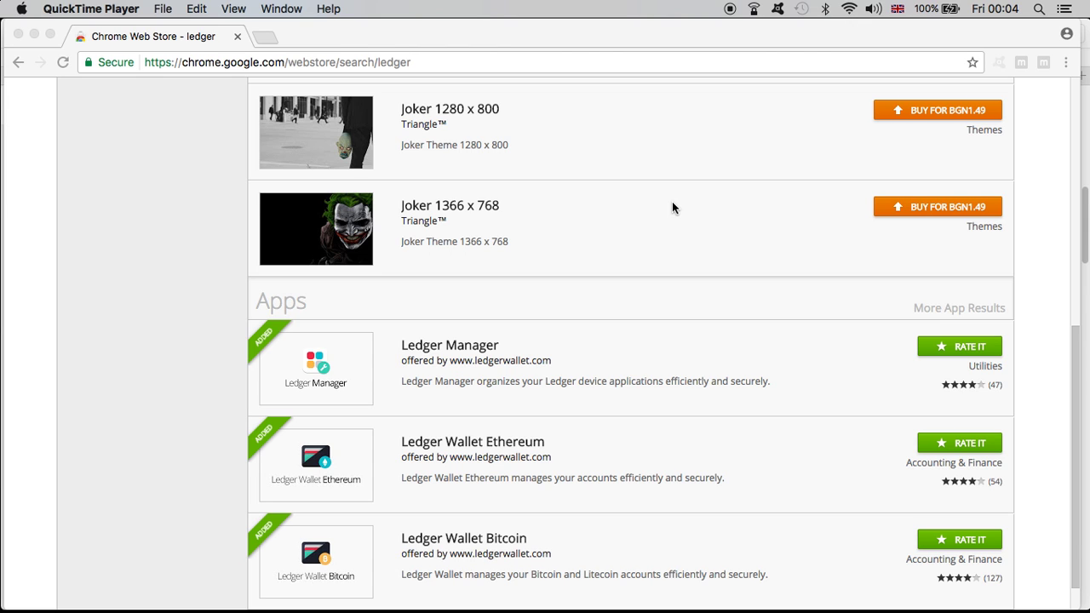
Step: Glance at the YouTube video page, then return to the Chrome Web Store search results
key("ctrl+Up")
left_click(817, 170)
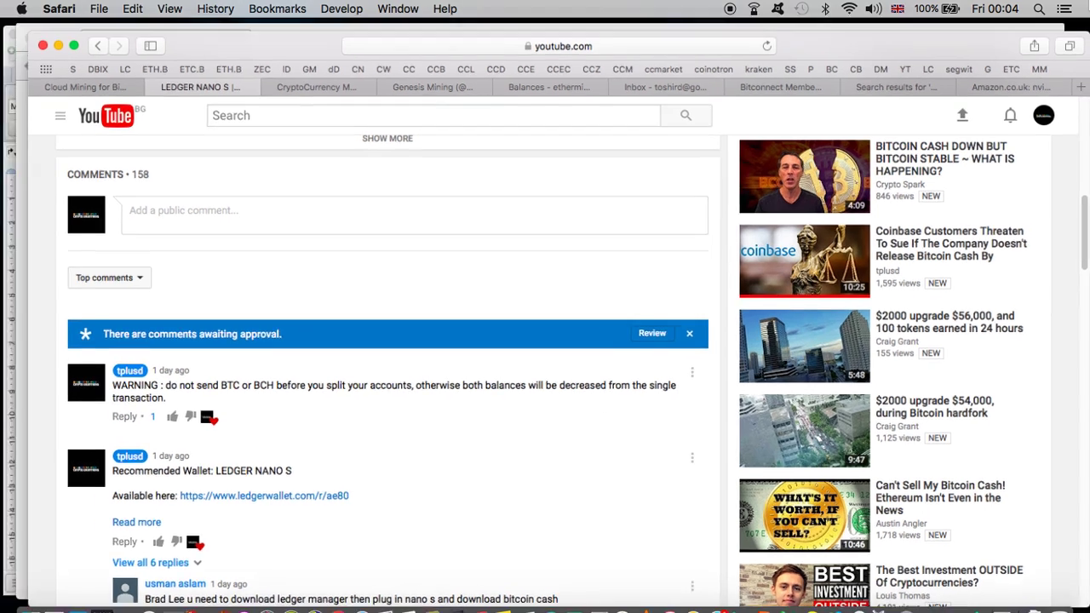
key("ctrl+Up")
left_click(626, 233)
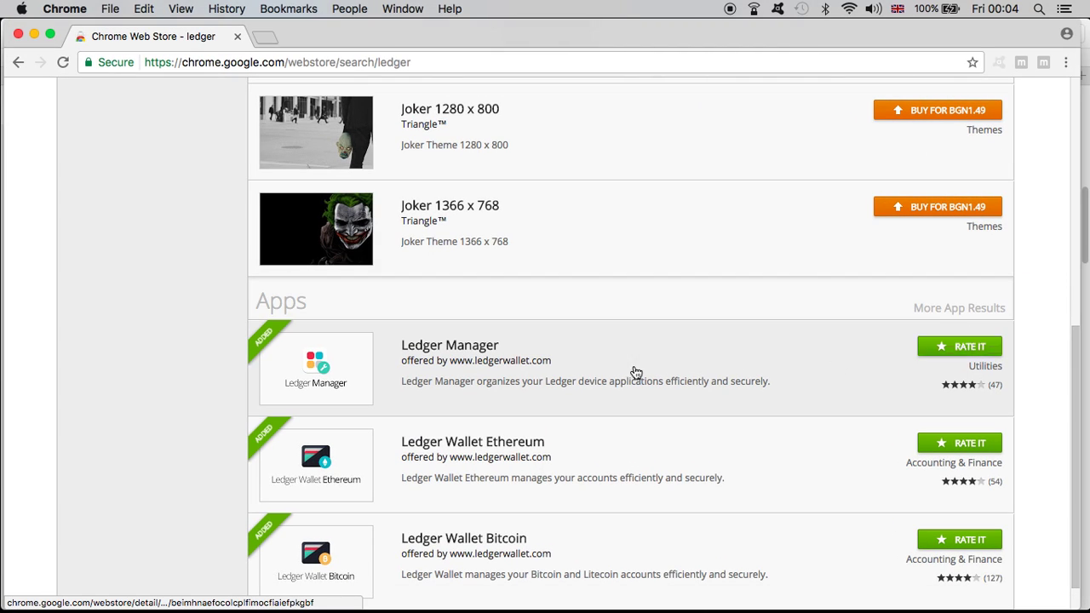
Step: Open Ledger Manager and review the Nano S app list, including Bitcoin Cash
left_click(462, 351)
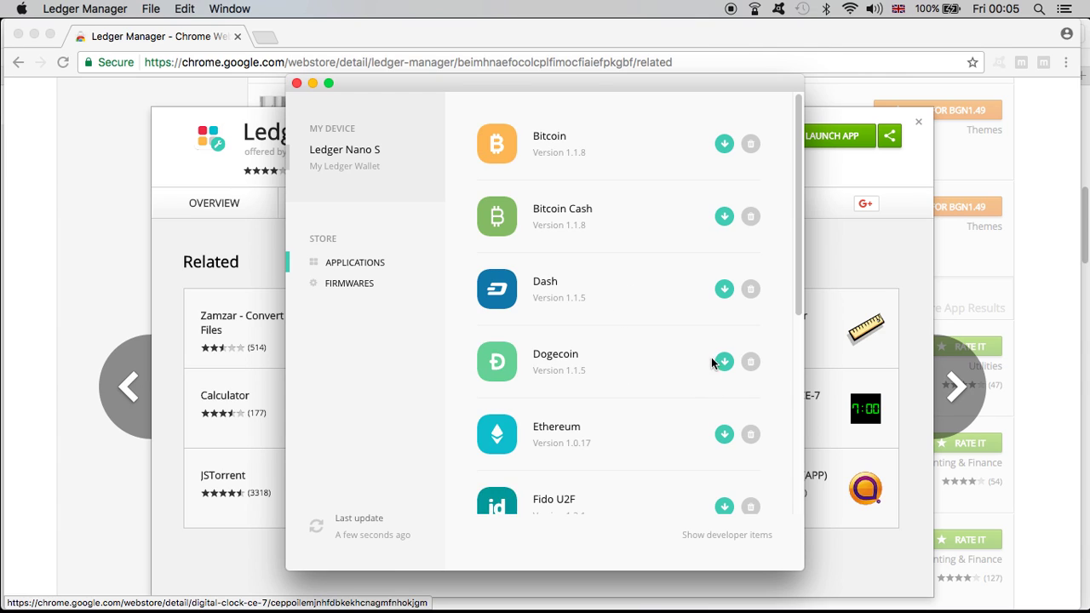
scroll(713, 345, "down", 10)
scroll(713, 349, "up", 5)
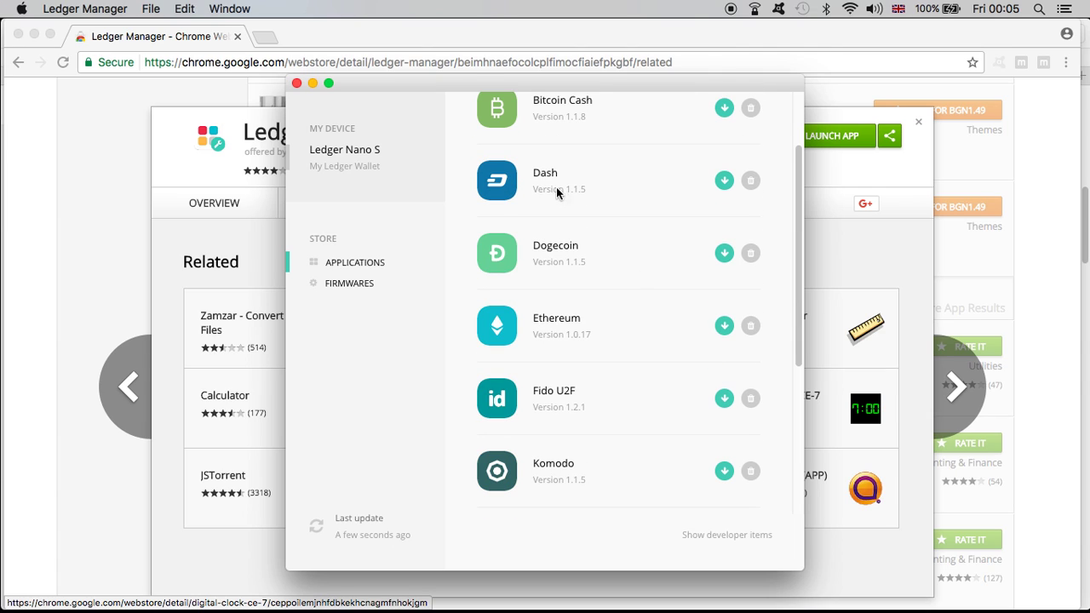
scroll(566, 221, "up", 2)
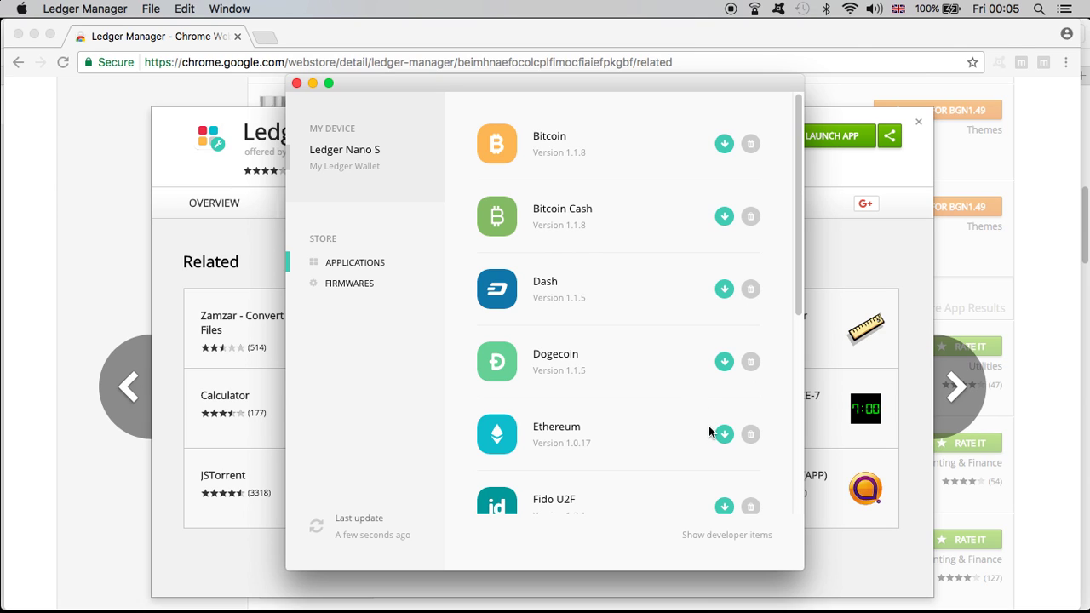
scroll(708, 433, "down", 8)
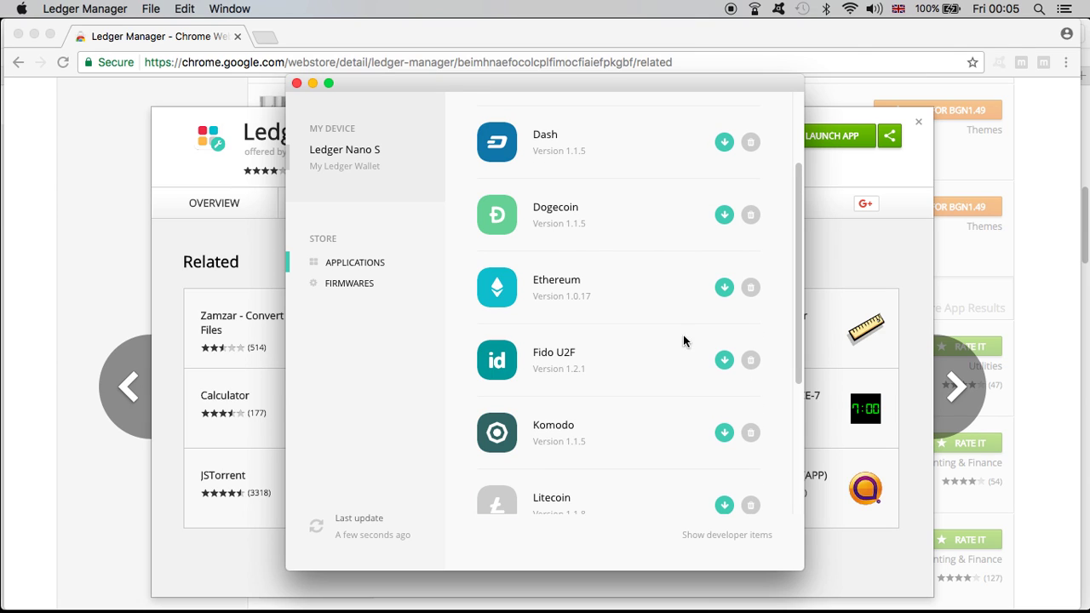
scroll(679, 385, "down", 5)
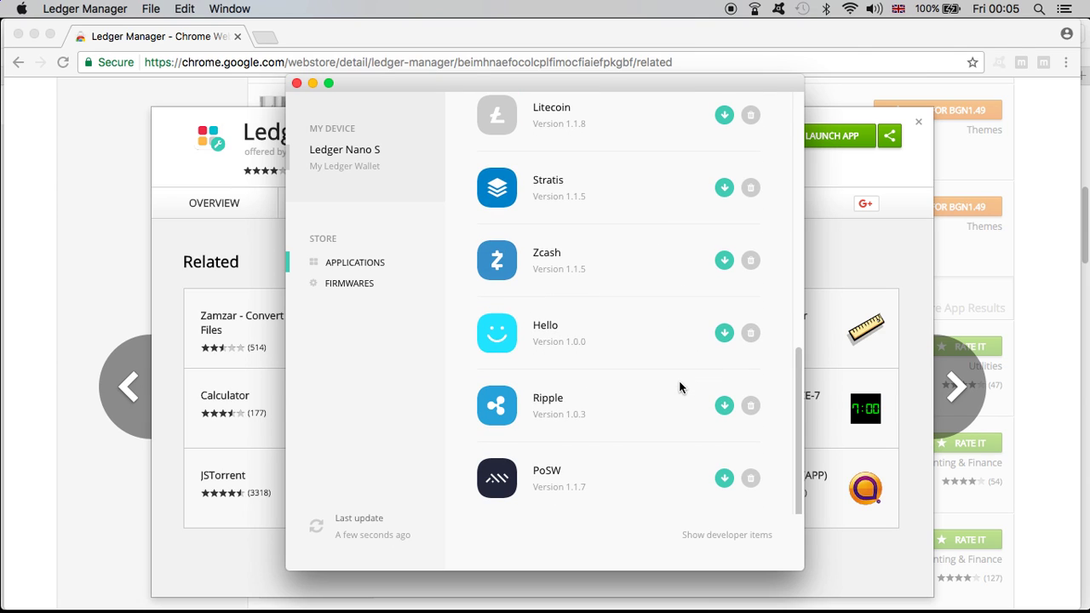
scroll(679, 385, "up", 10)
scroll(679, 385, "up", 2)
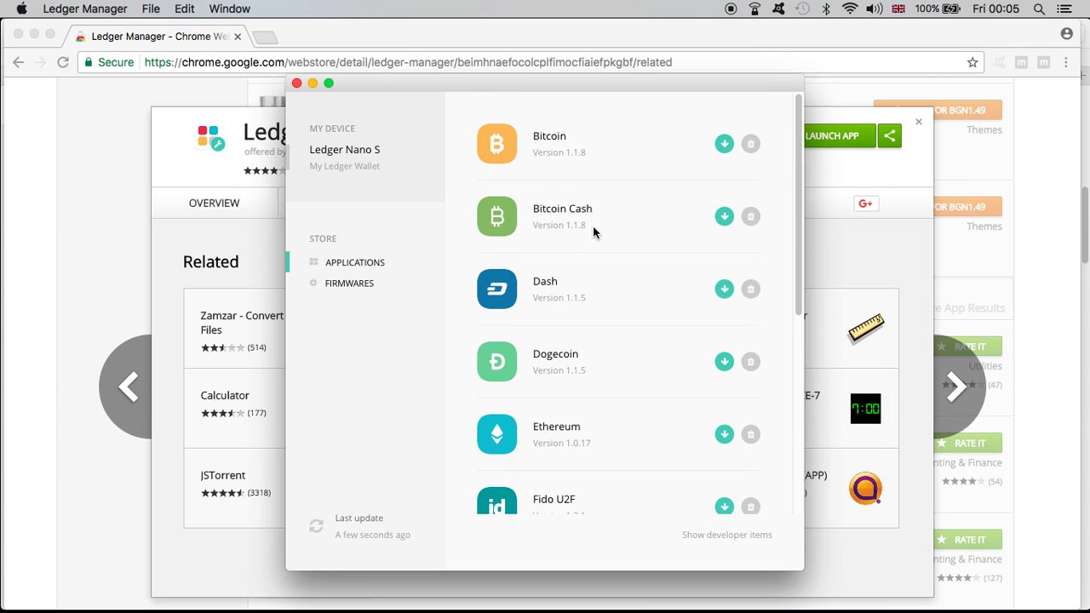
scroll(679, 445, "down", 6)
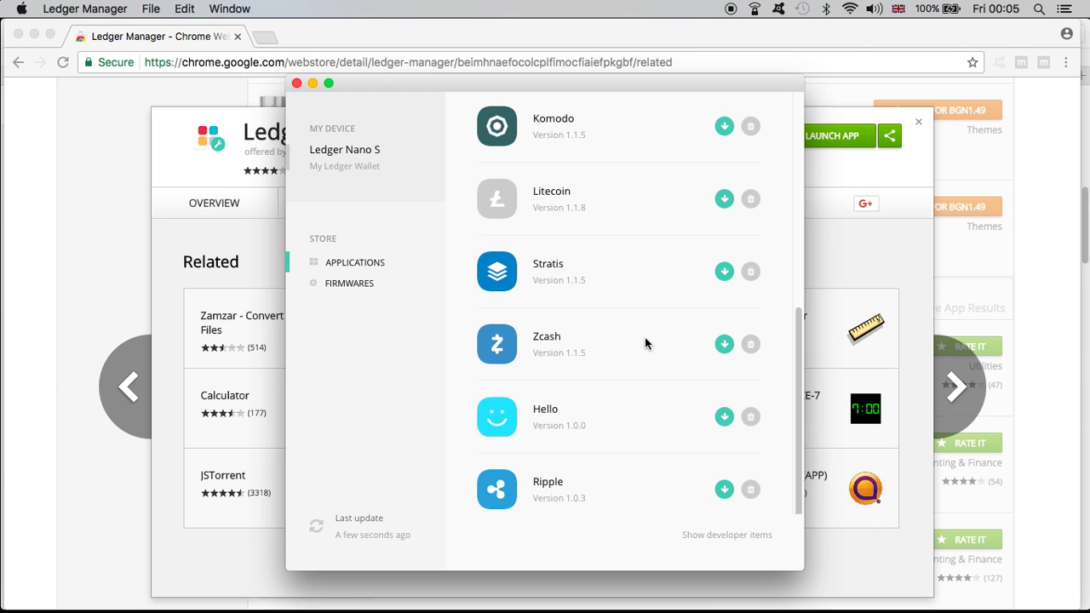
scroll(647, 338, "up", 10)
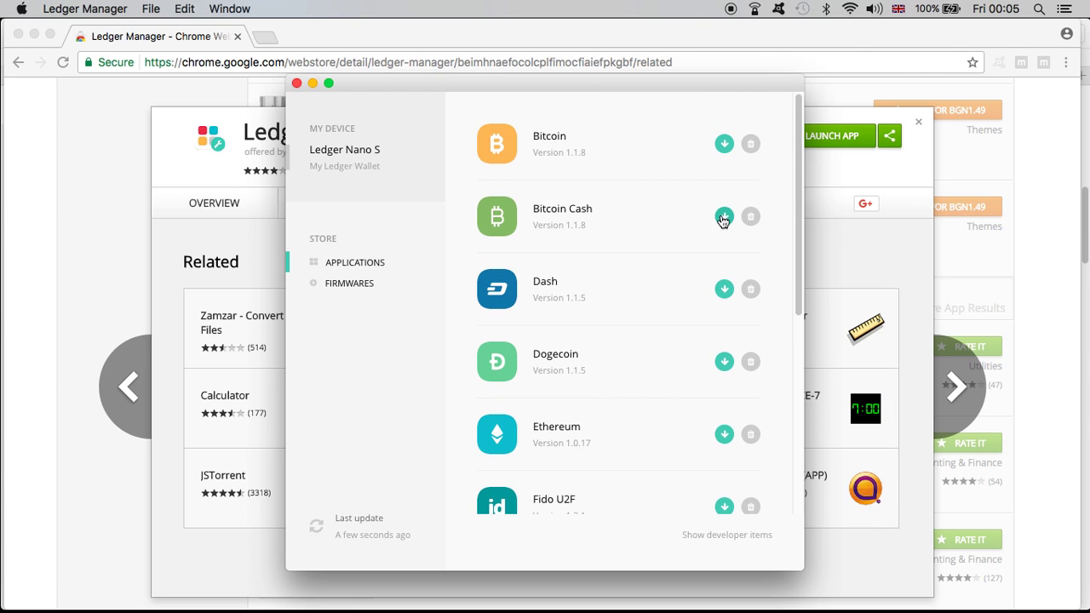
Step: Close Ledger Manager and open Ledger Wallet Bitcoin on the Bitcoin Cash Split chain
left_click(298, 84)
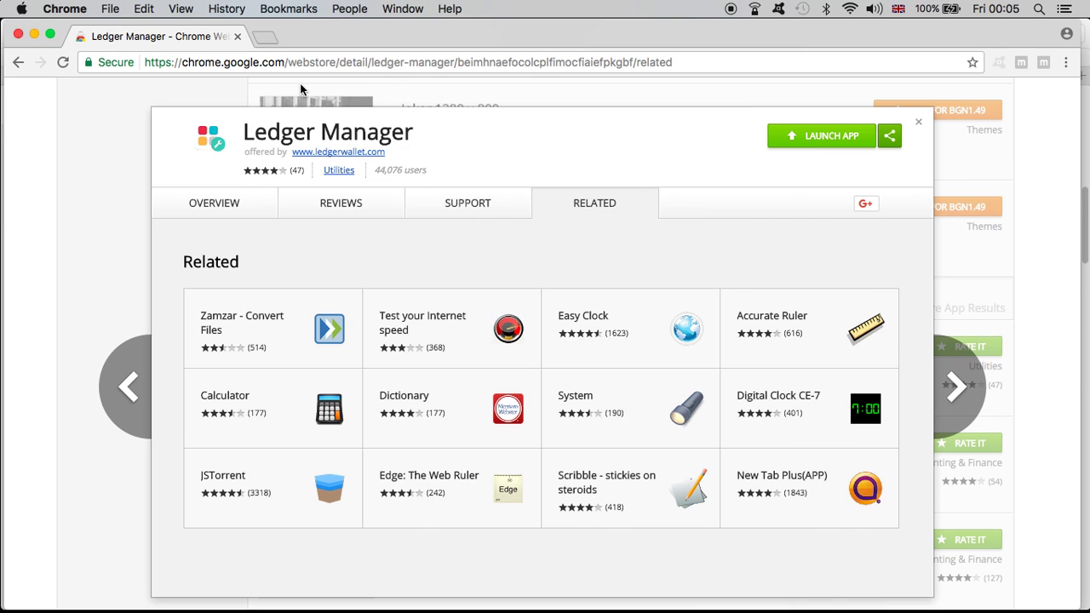
left_click(918, 124)
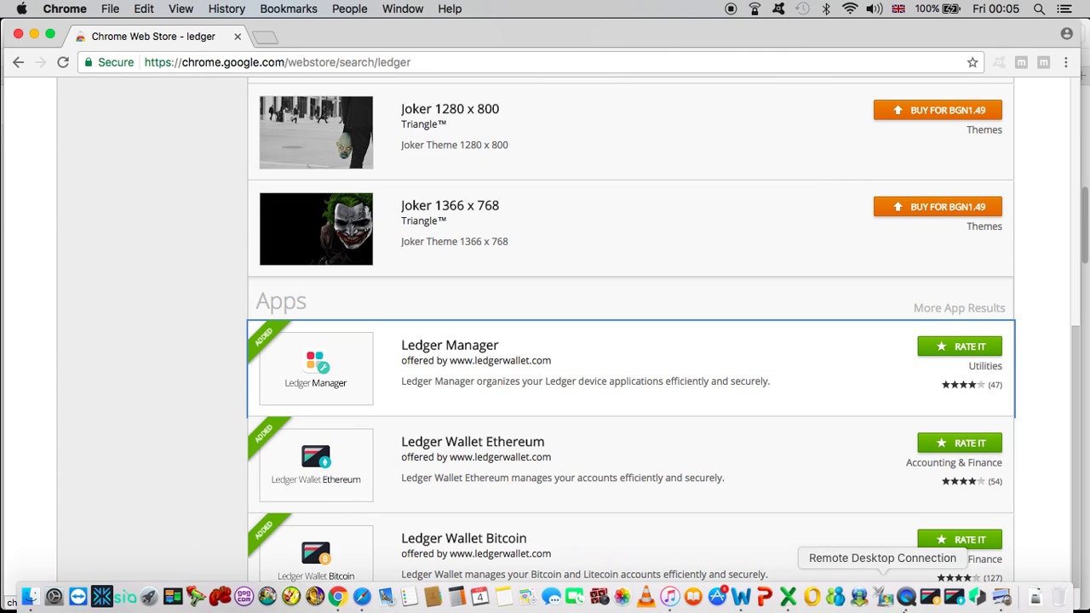
left_click(931, 607)
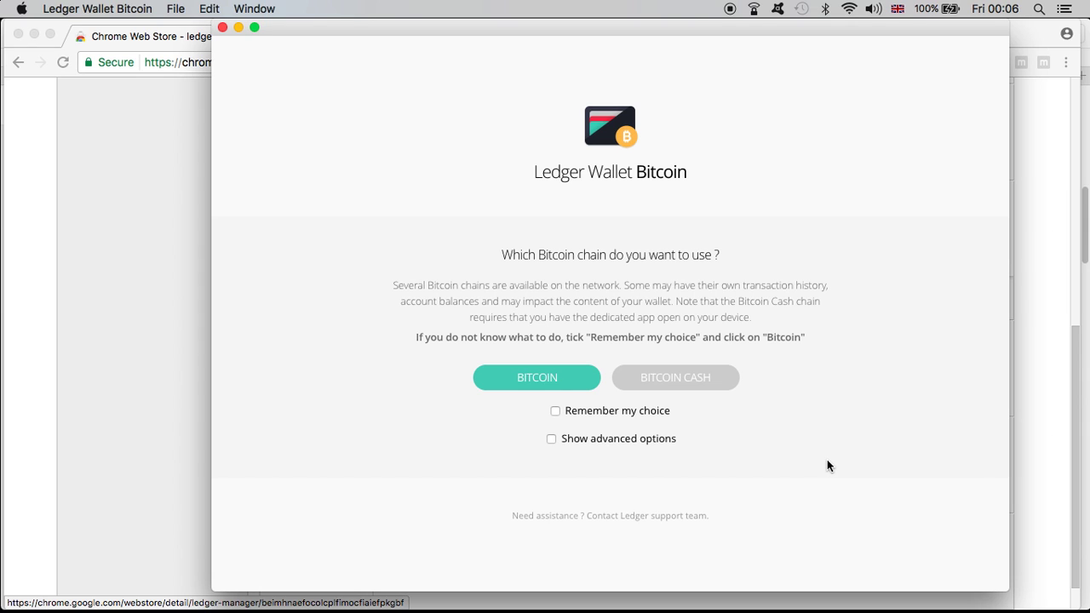
left_click(706, 389)
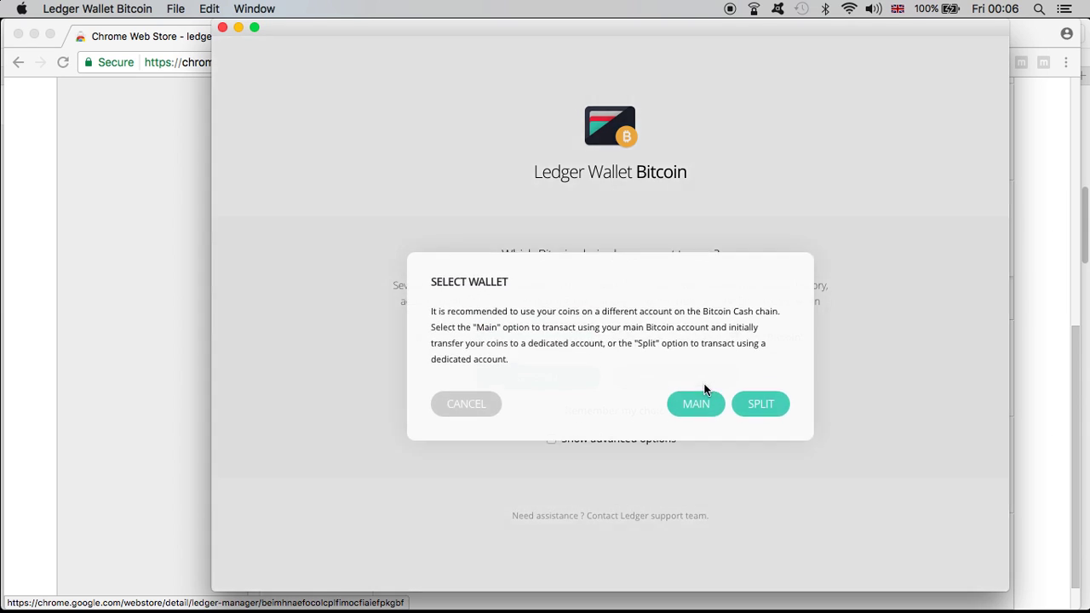
left_click(746, 372)
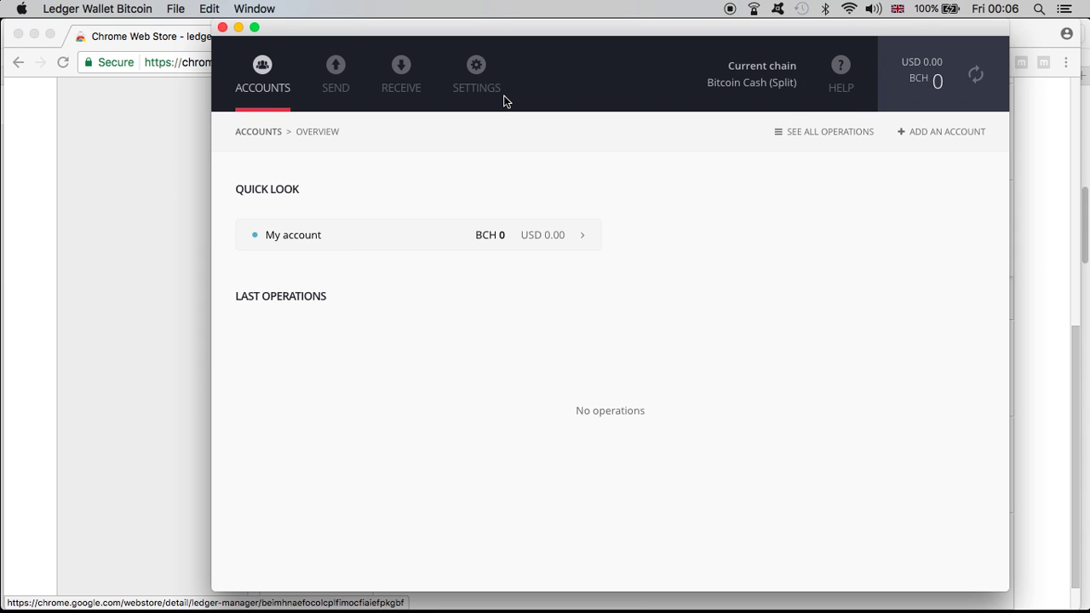
Step: Copy My account's Bitcoin Cash receiving address from the Split wallet's Receive dialog
left_click(406, 72)
double_click(723, 222)
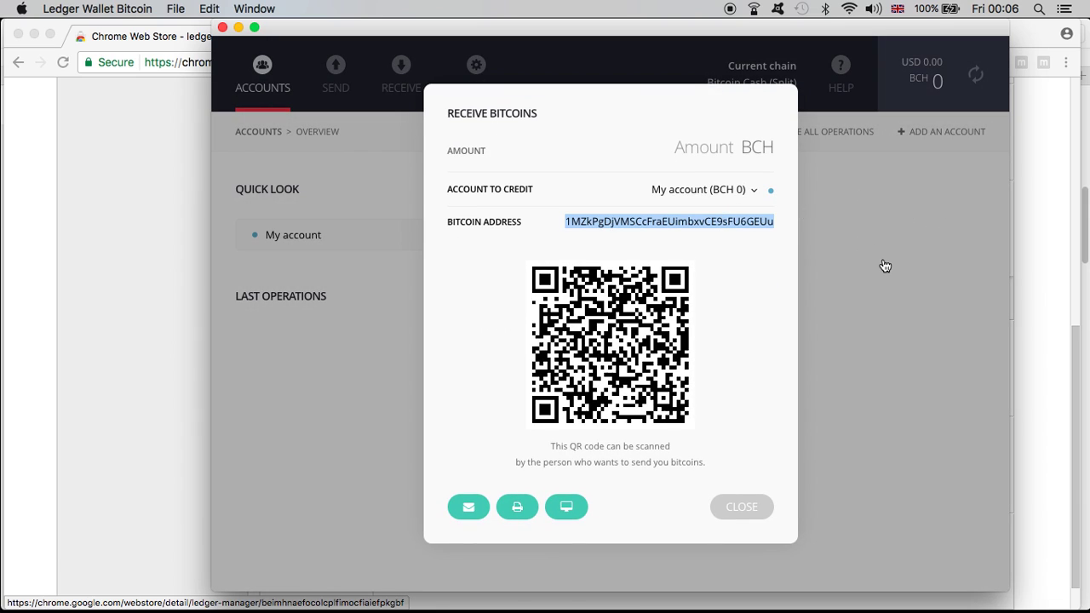
left_click(747, 515)
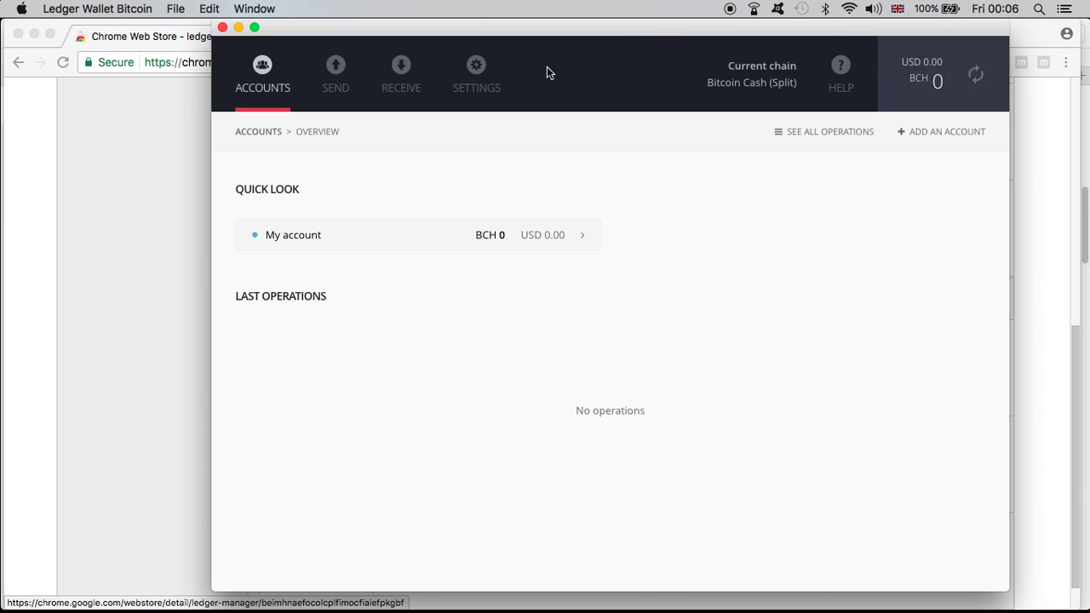
Step: Switch the wallet to the Bitcoin Cash Main chain holding 4.05739523 BCH
left_click(476, 75)
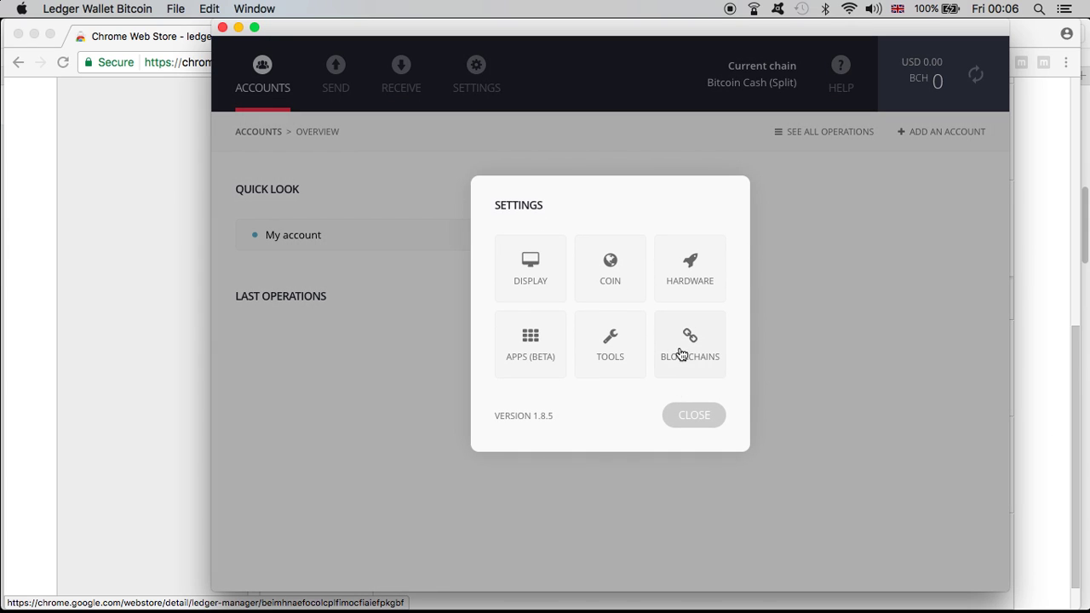
left_click(690, 350)
left_click(681, 377)
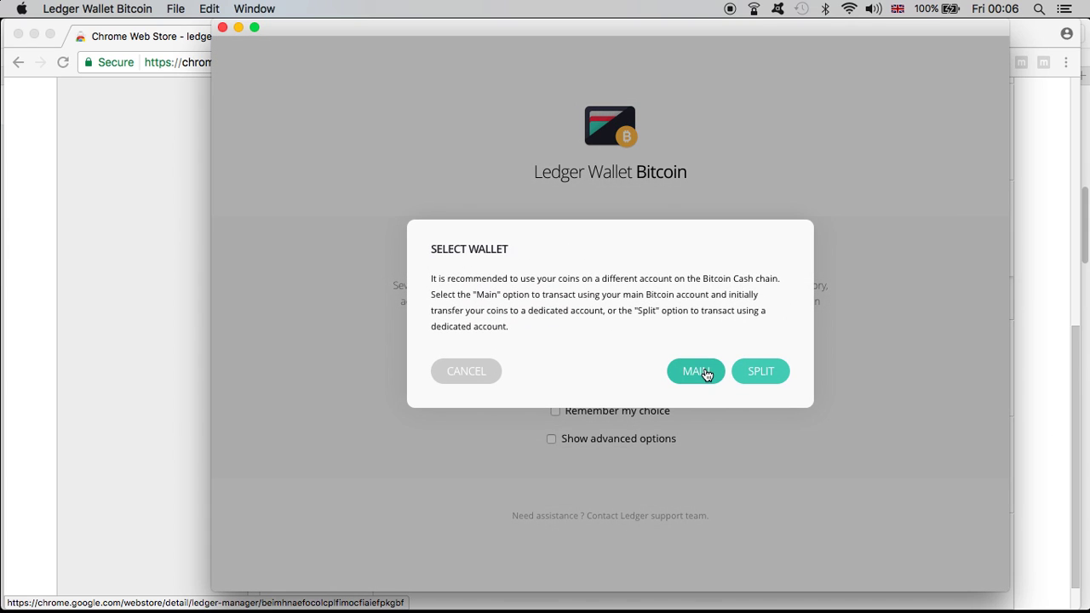
left_click(772, 375)
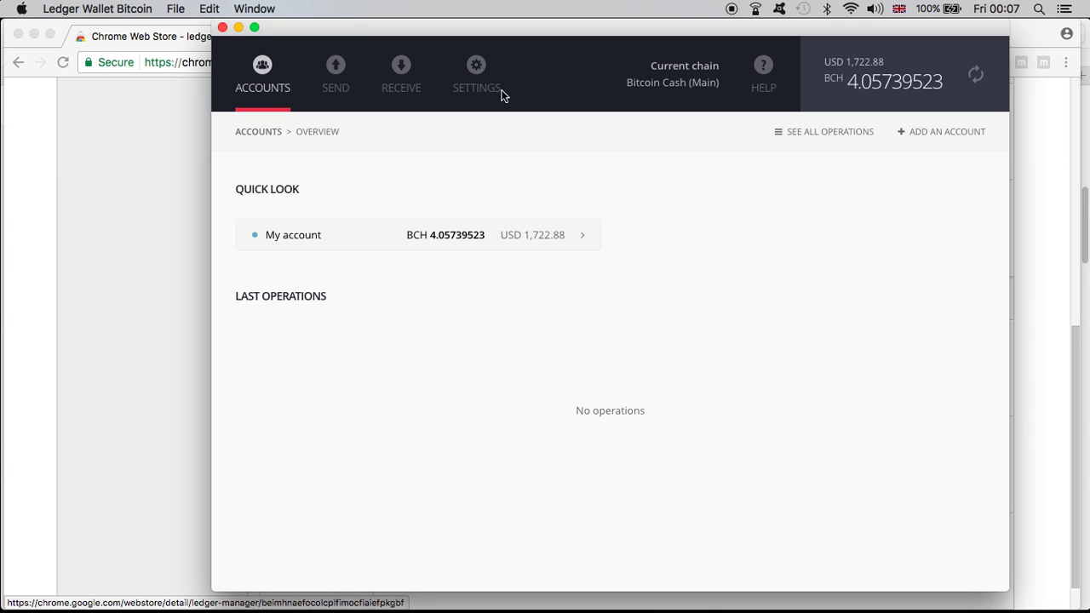
Step: Send the maximum Main balance, 4.05128913 BCH after fees, to the pasted Split address
left_click(336, 70)
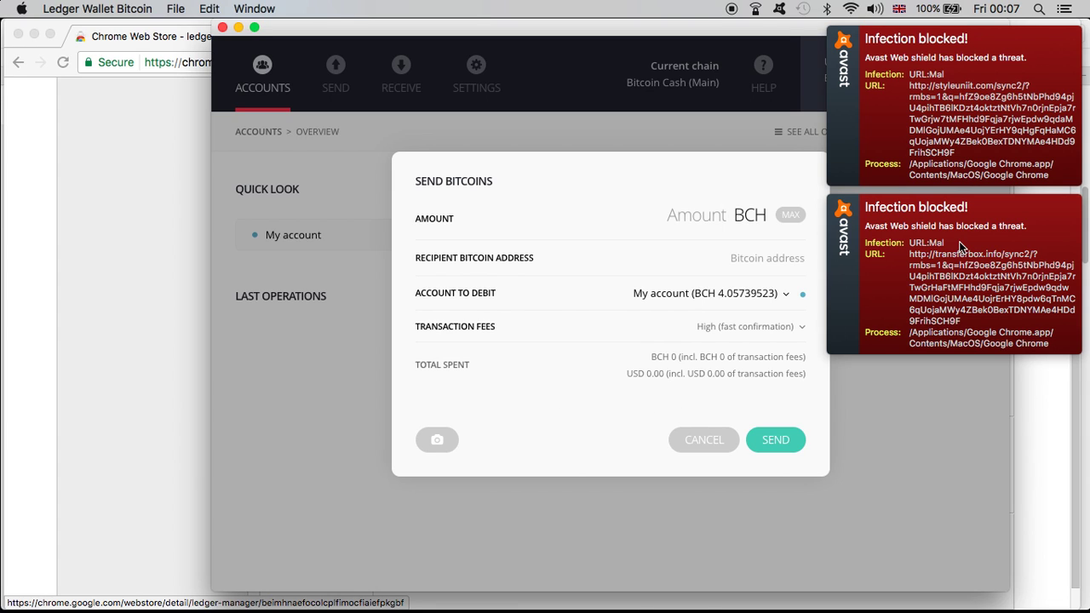
left_click(959, 241)
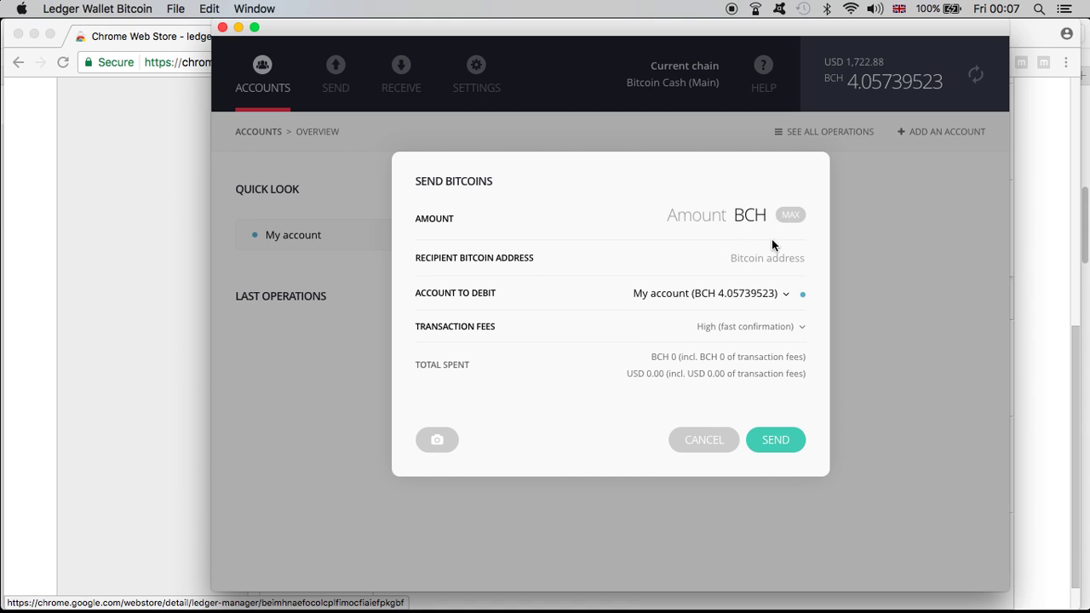
left_click(791, 216)
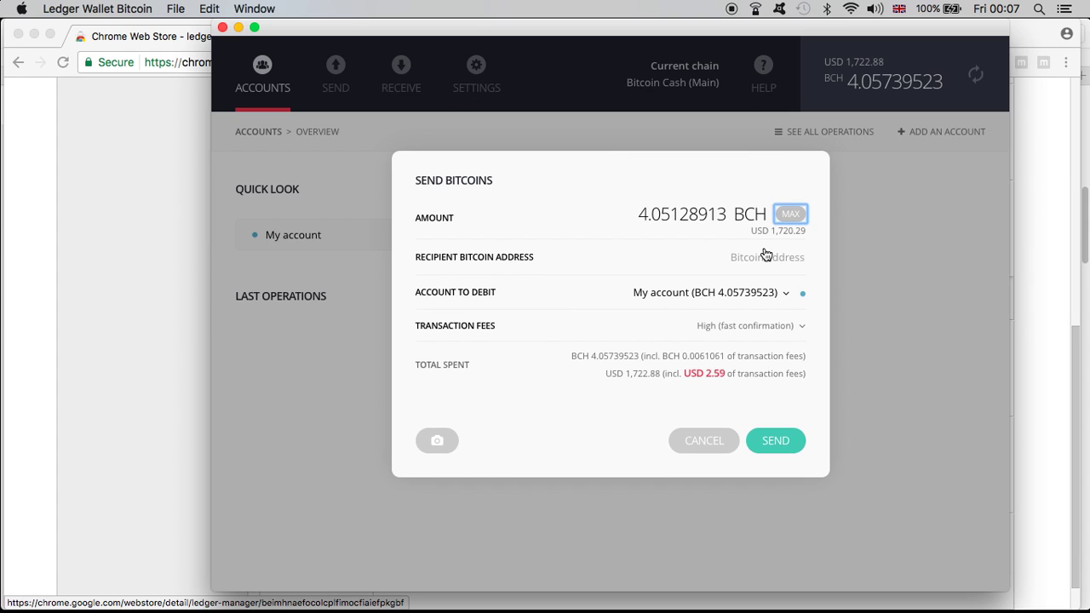
left_click(761, 251)
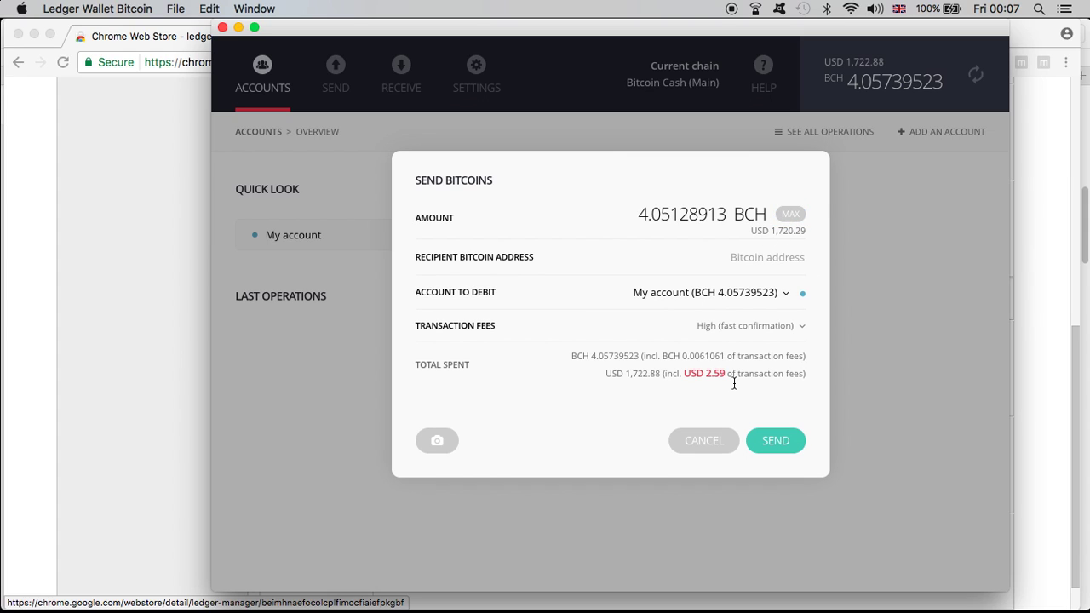
type("1MZkPgDjVMSCcFraEUimbxvCE9sFU6GEUu")
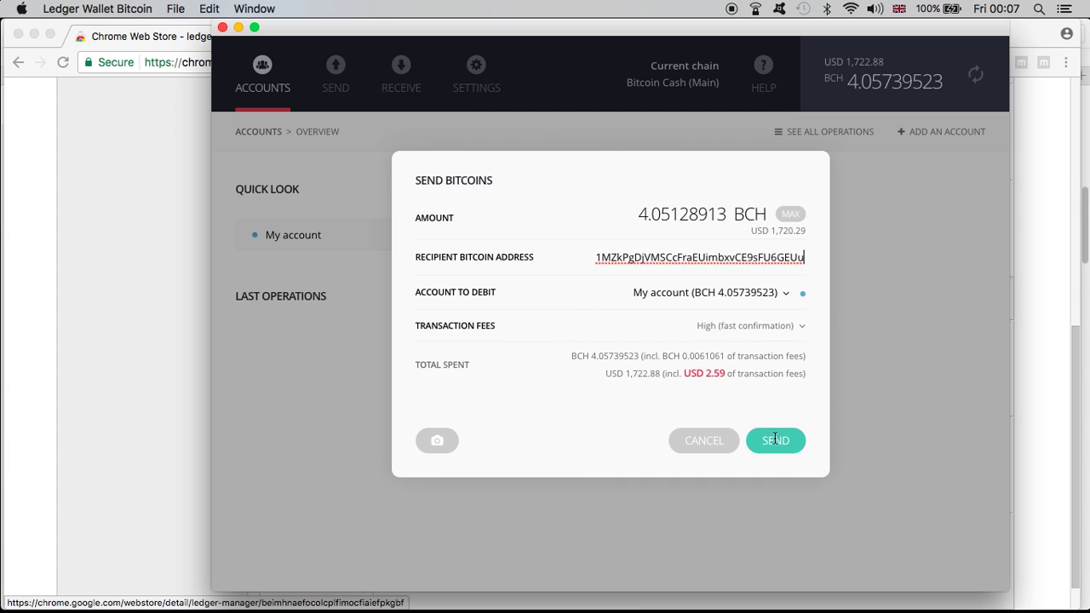
left_click(775, 440)
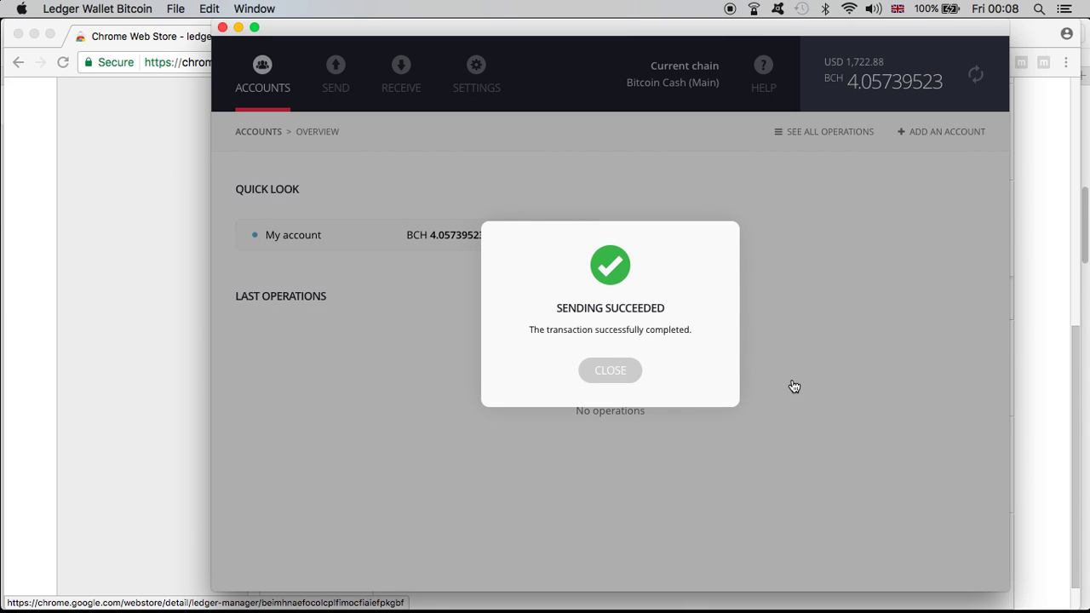
Step: Dismiss the Sending Succeeded message, leaving Main at 0 BCH with an unconfirmed outgoing payment
left_click(619, 375)
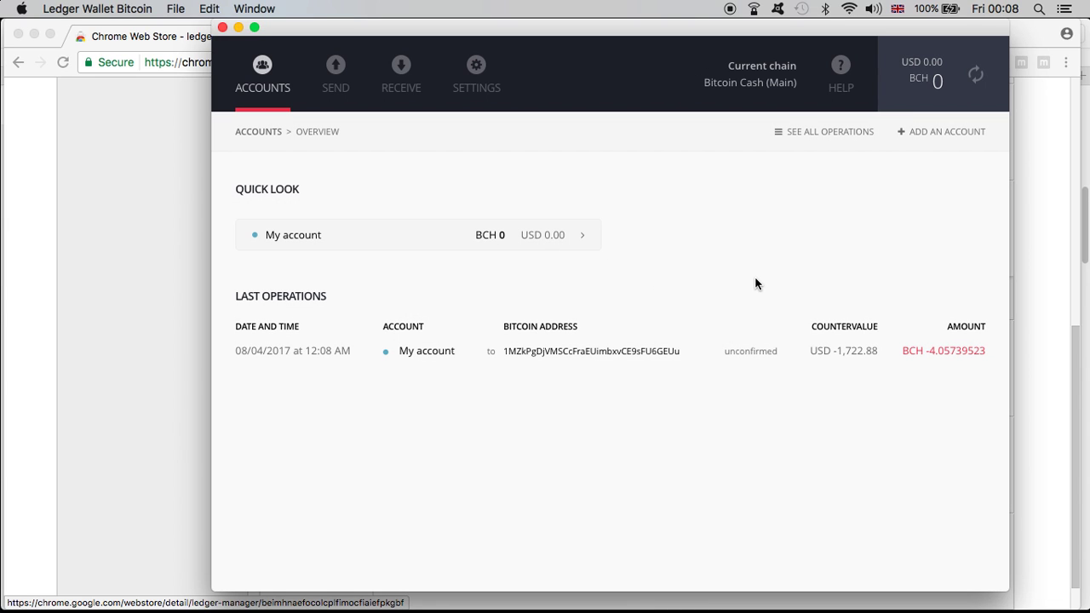
Step: Switch to the Bitcoin Cash Split chain to see 4.05128913 BCH incoming
left_click(477, 72)
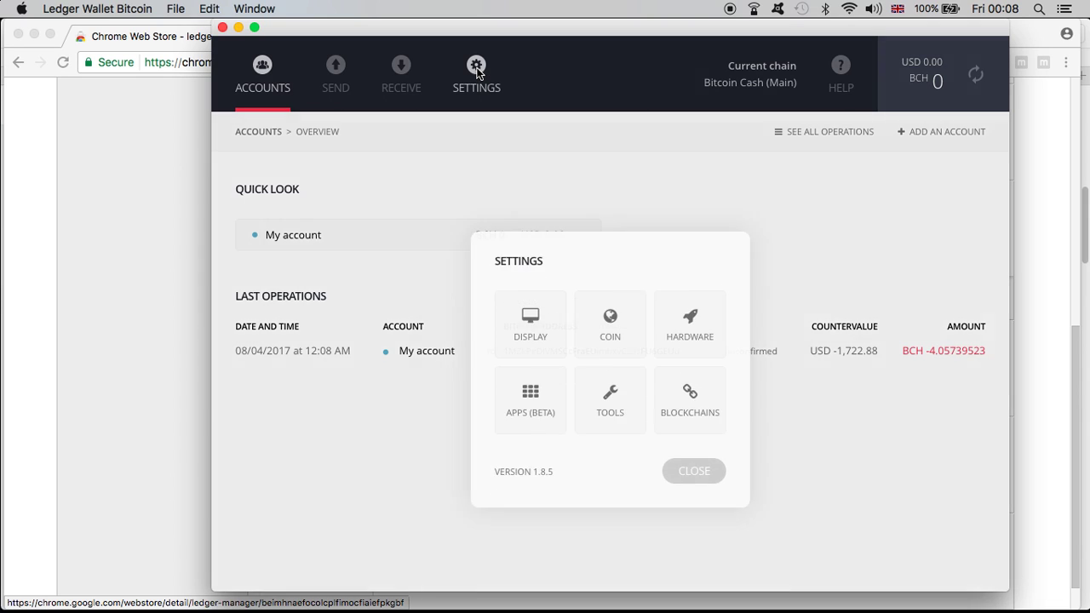
left_click(744, 375)
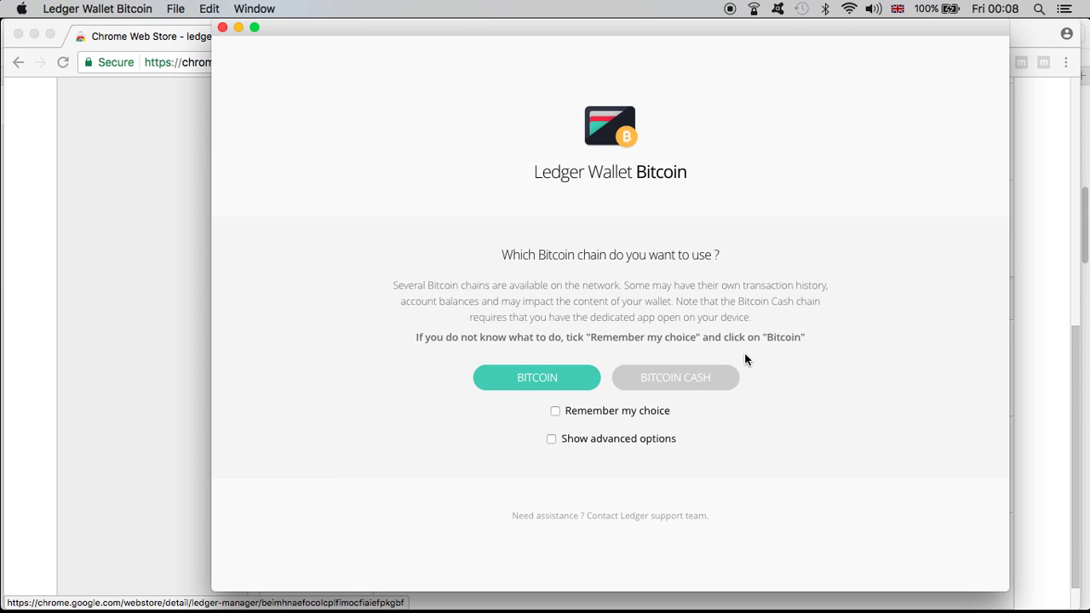
left_click(711, 377)
left_click(756, 375)
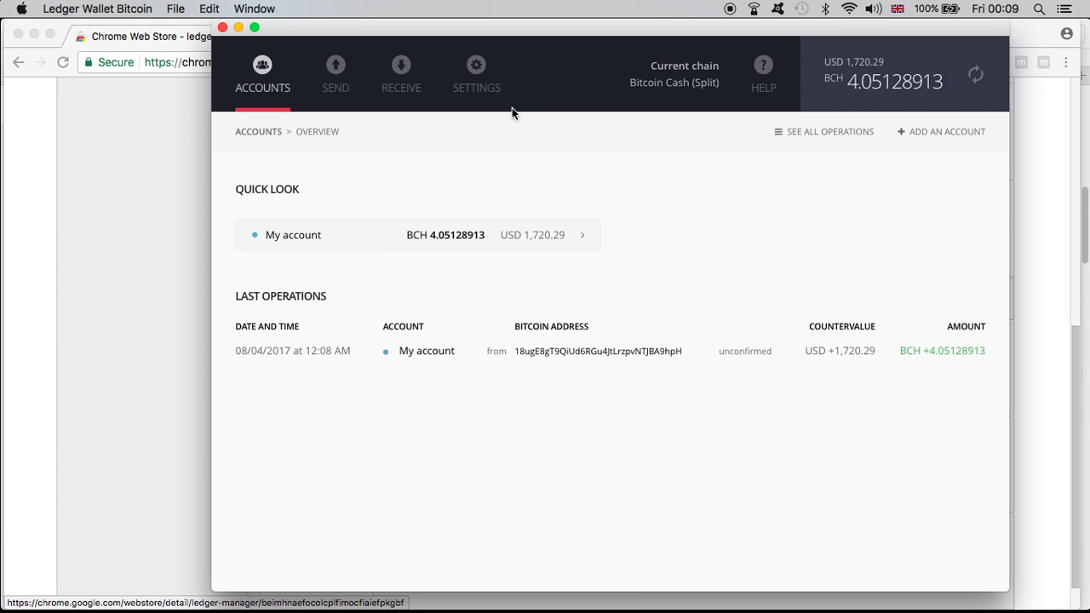
Step: Reopen the wallet on the Bitcoin chain showing 4.05739523 BTC, then bring Chrome forward
left_click(478, 84)
left_click(696, 326)
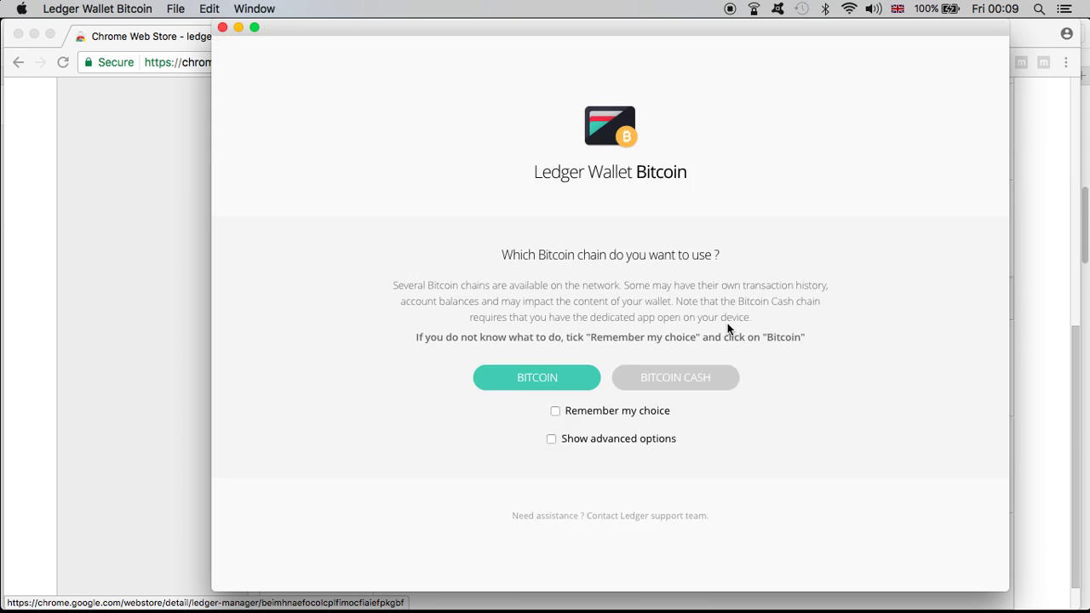
left_click(551, 384)
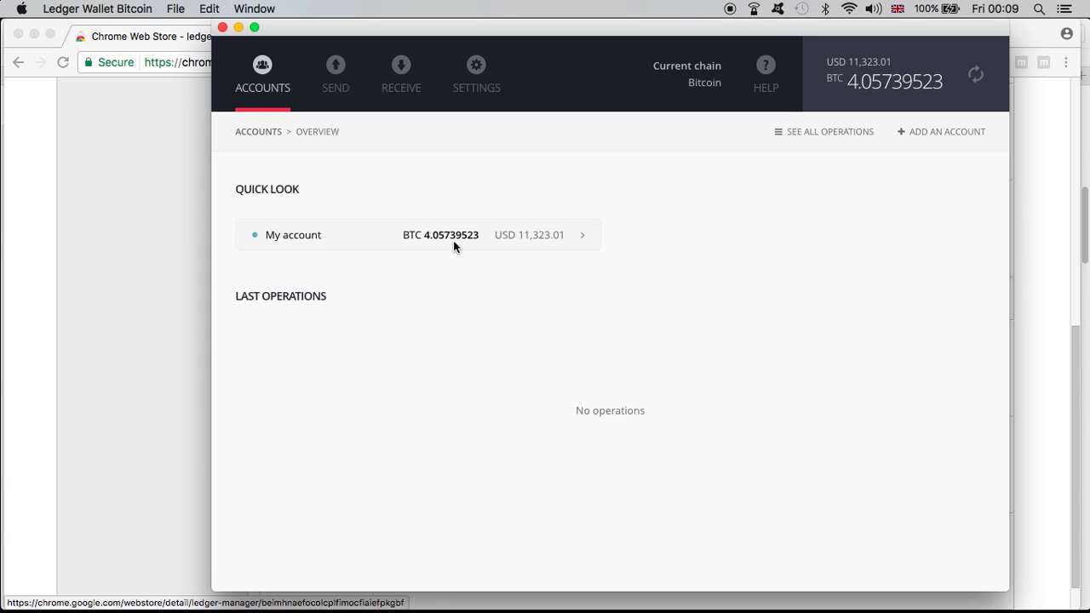
left_click(1064, 209)
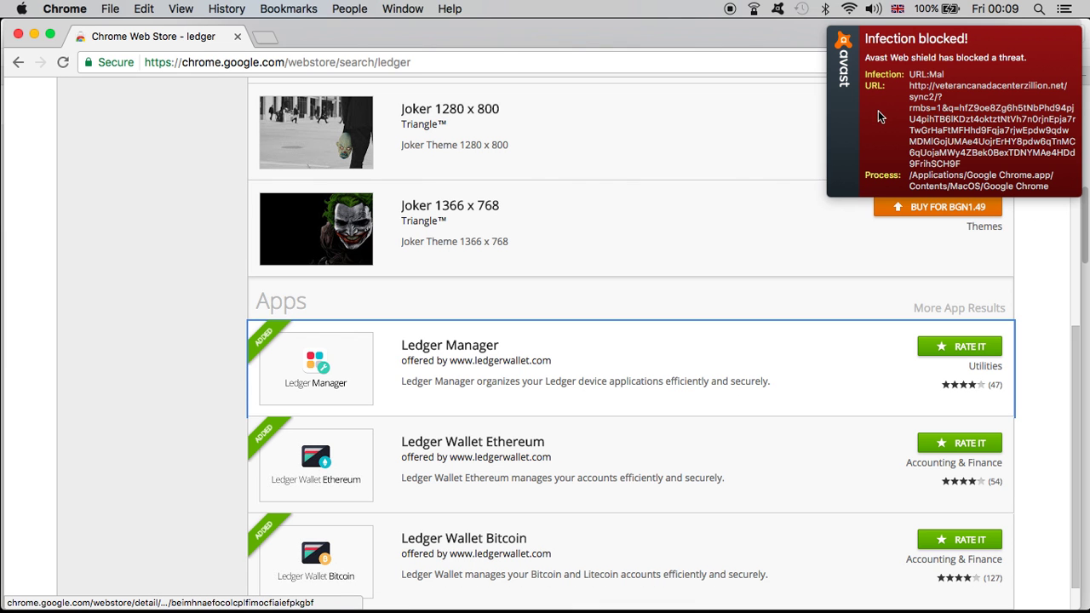
Step: Read the YouTube comment warning against sending BTC or BCH before splitting, then return to the wallet
key("ctrl+Up")
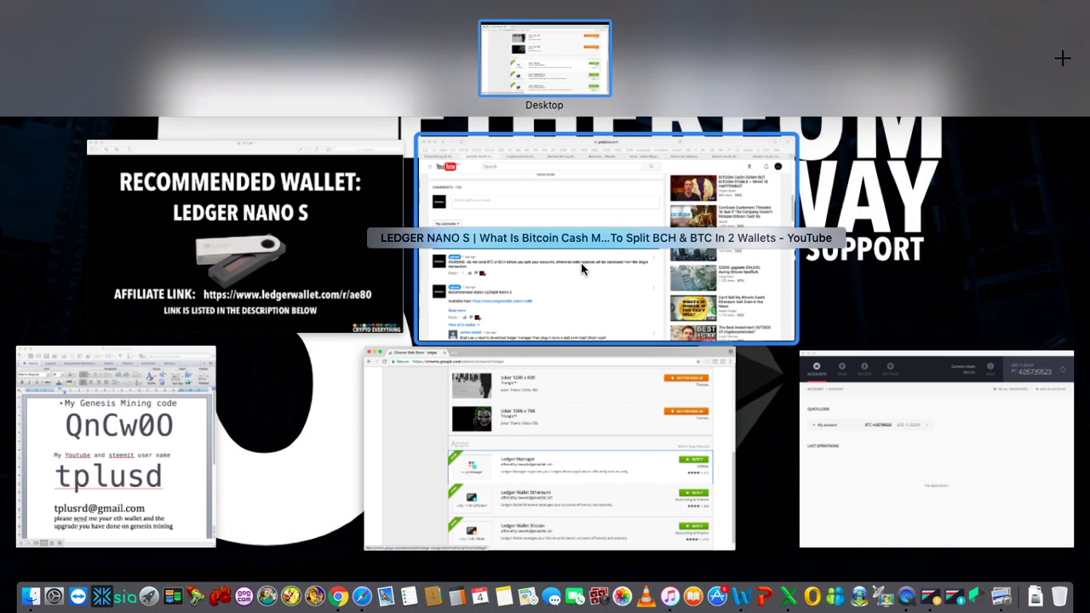
left_click(581, 263)
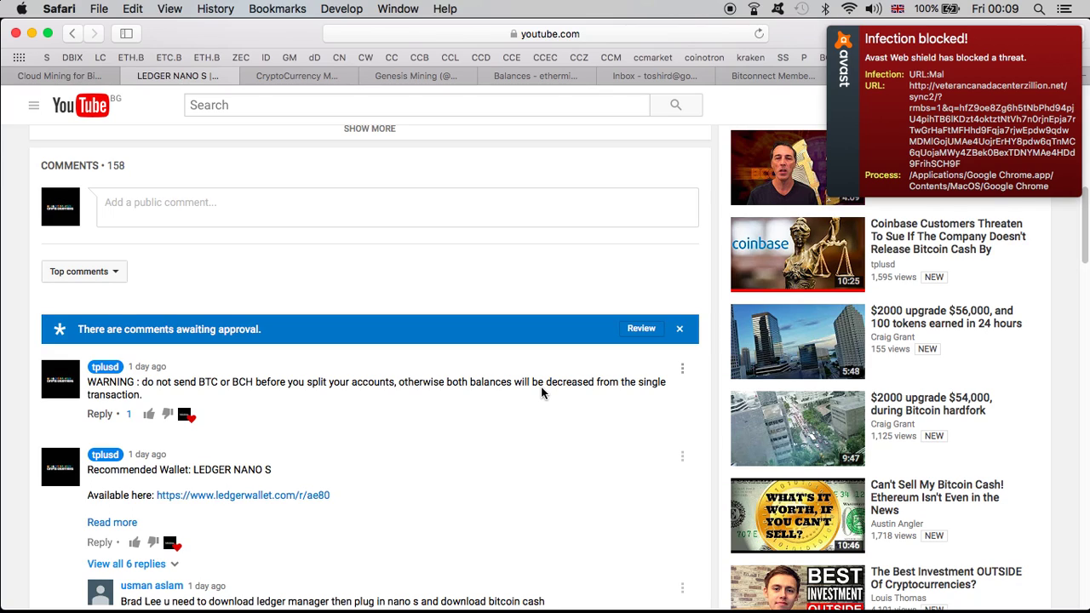
key("ctrl+Up")
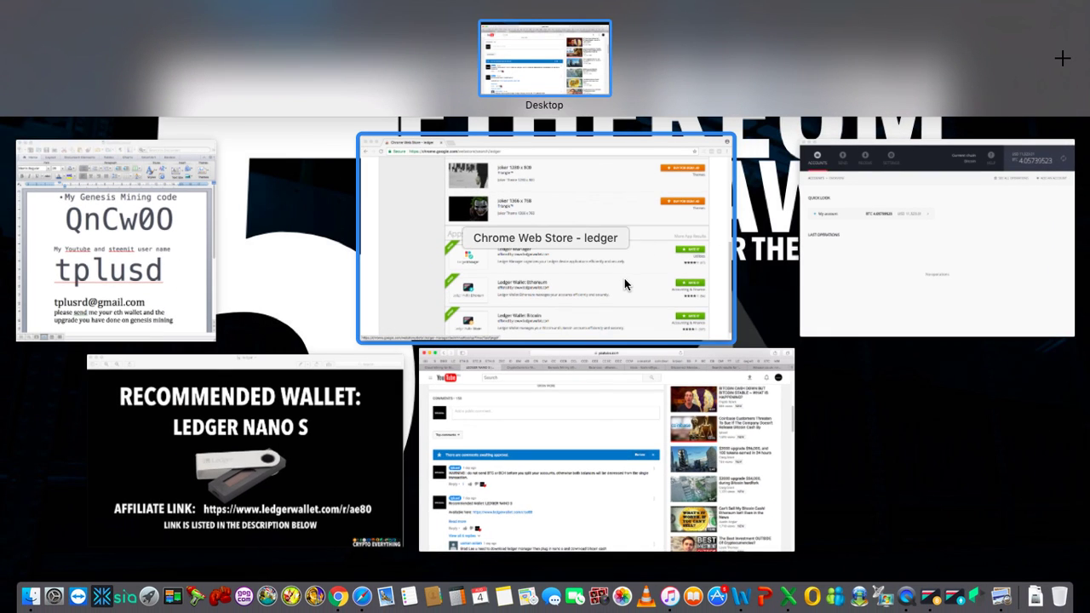
left_click(870, 277)
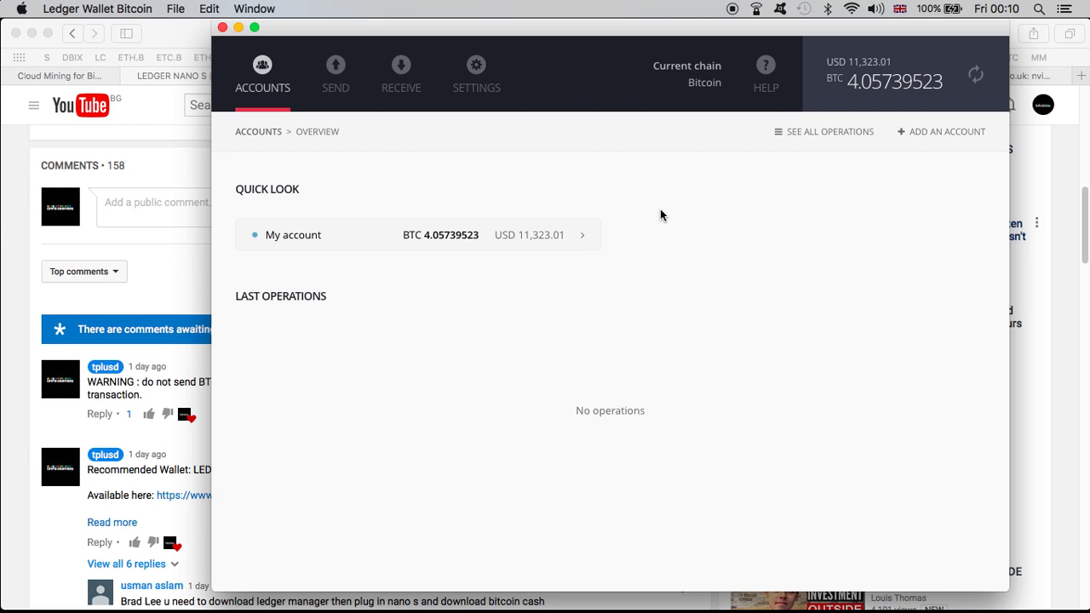
Step: Switch to the Bitcoin Cash Main chain and confirm it holds 0 BCH
left_click(477, 70)
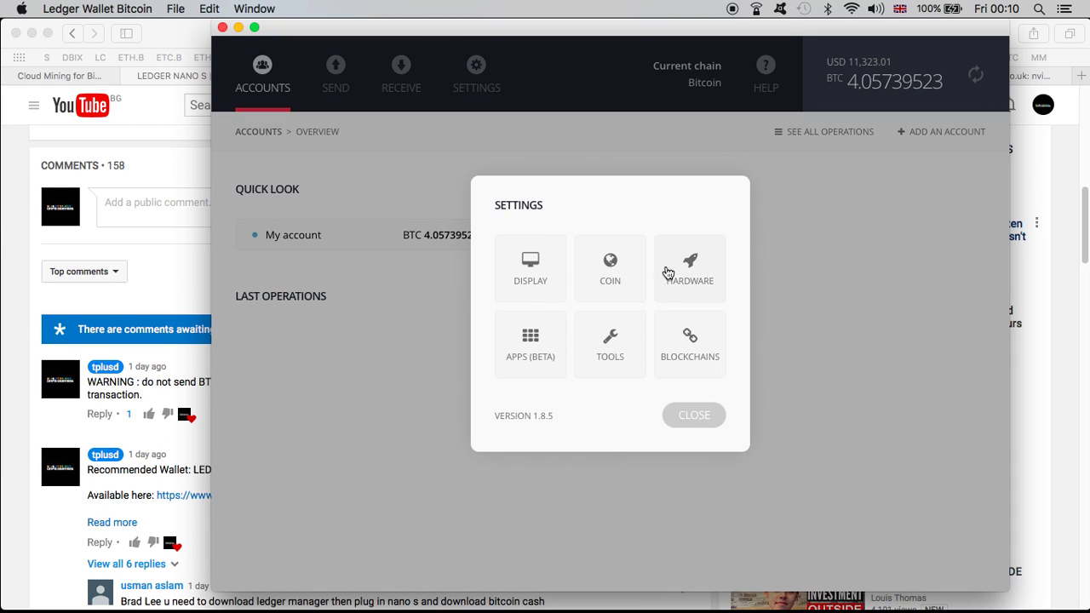
left_click(681, 332)
left_click(702, 380)
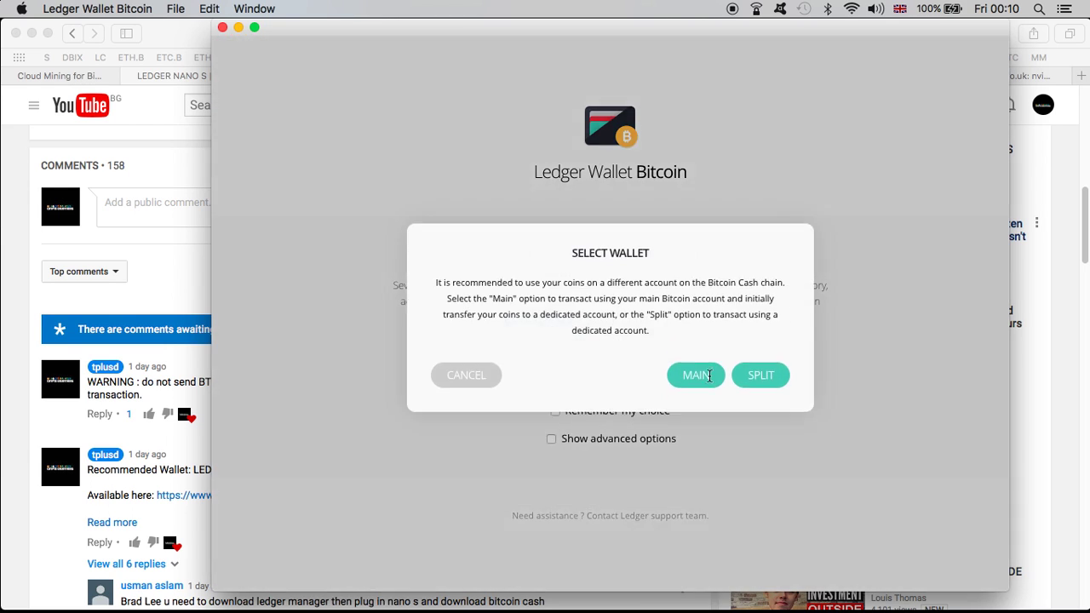
left_click(709, 376)
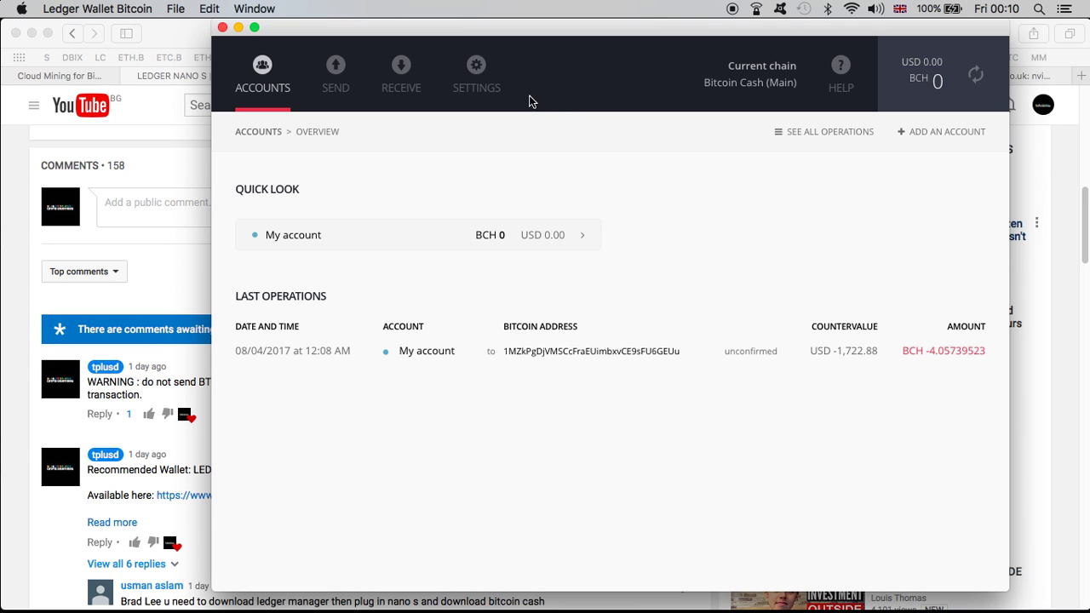
Step: Switch to the Bitcoin Cash Split chain showing 4.05128913 BCH received
left_click(477, 72)
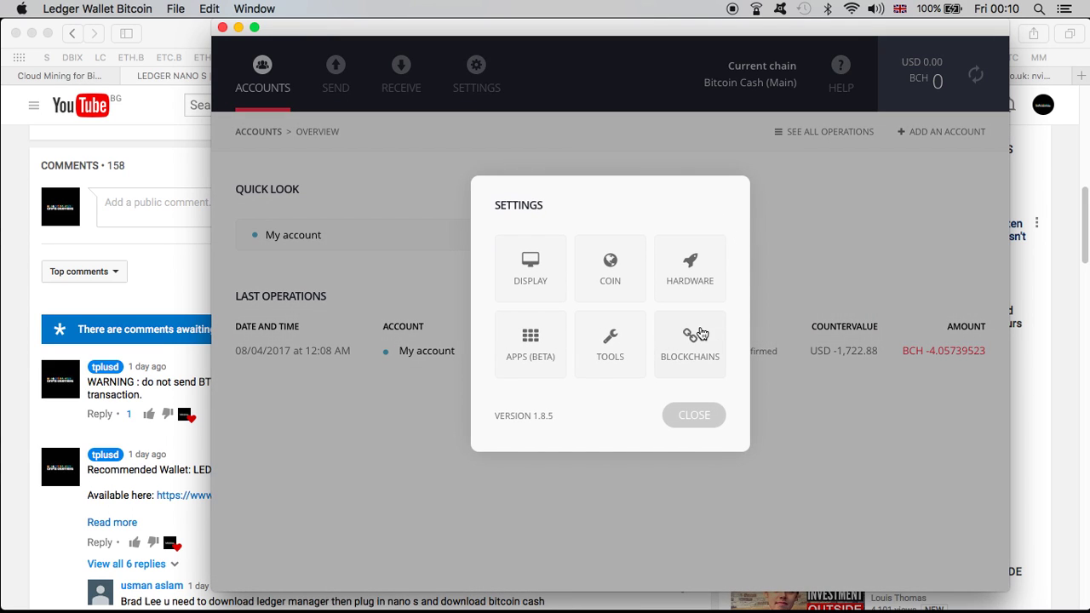
left_click(698, 335)
left_click(720, 375)
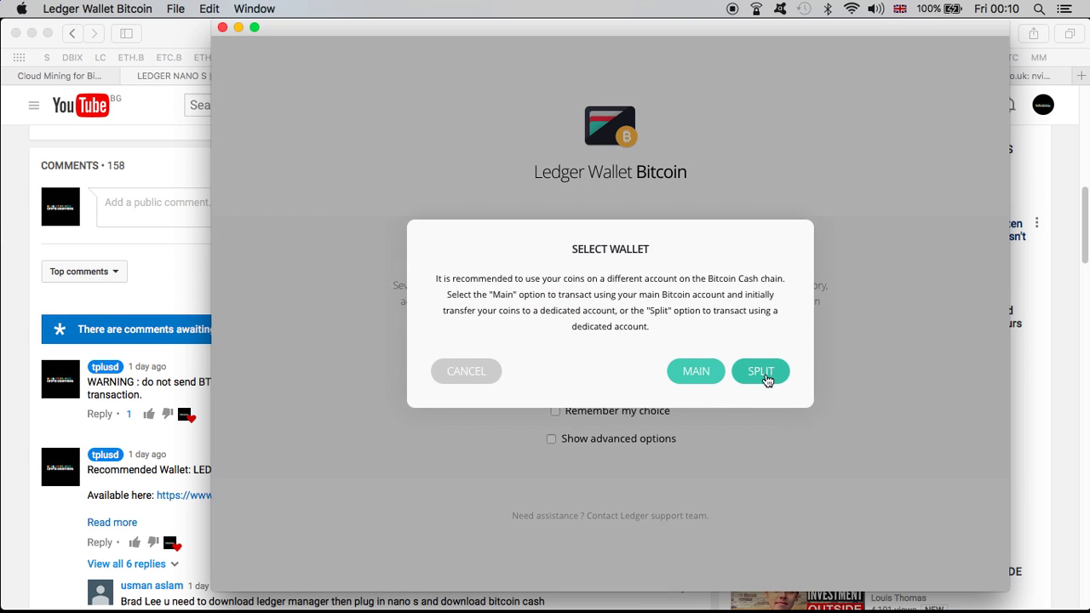
left_click(763, 374)
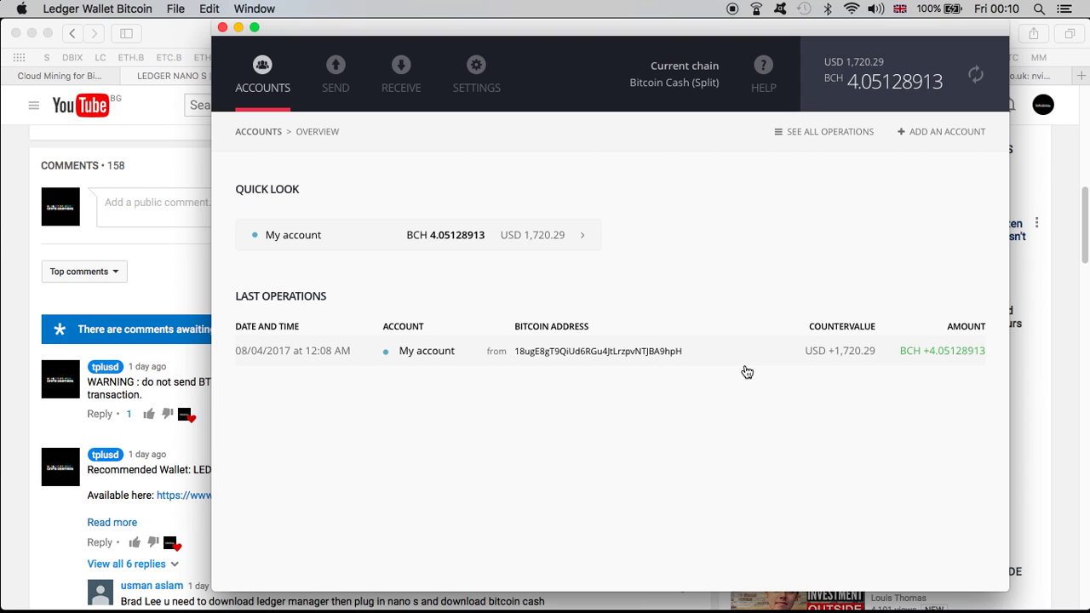
Step: Review the Genesis Mining payouts page, then switch between the Ledger Wallet and Chrome Web Store windows
left_click(58, 76)
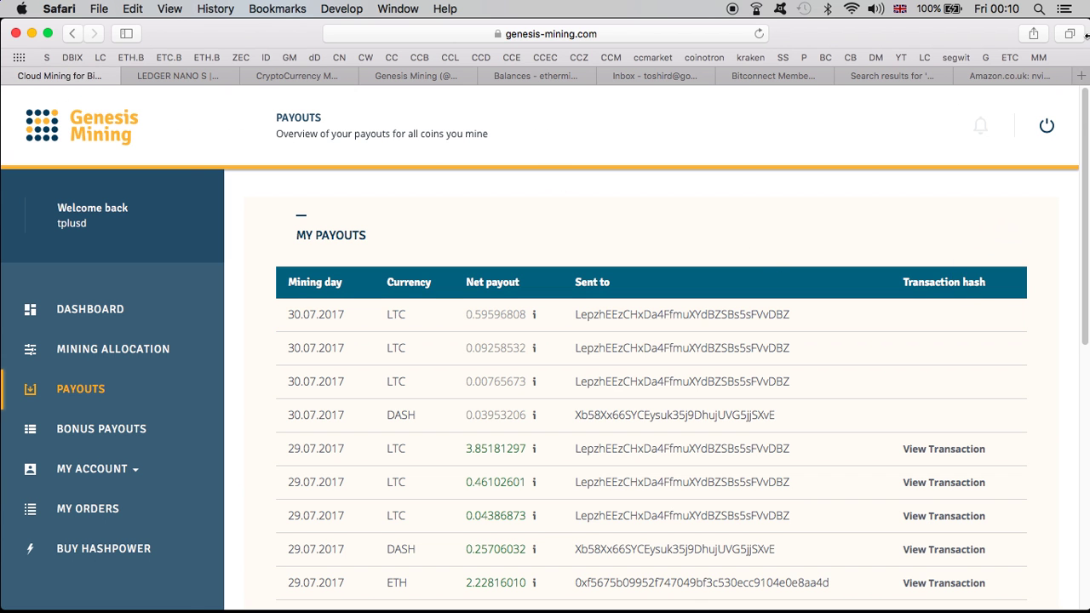
key("ctrl+Up")
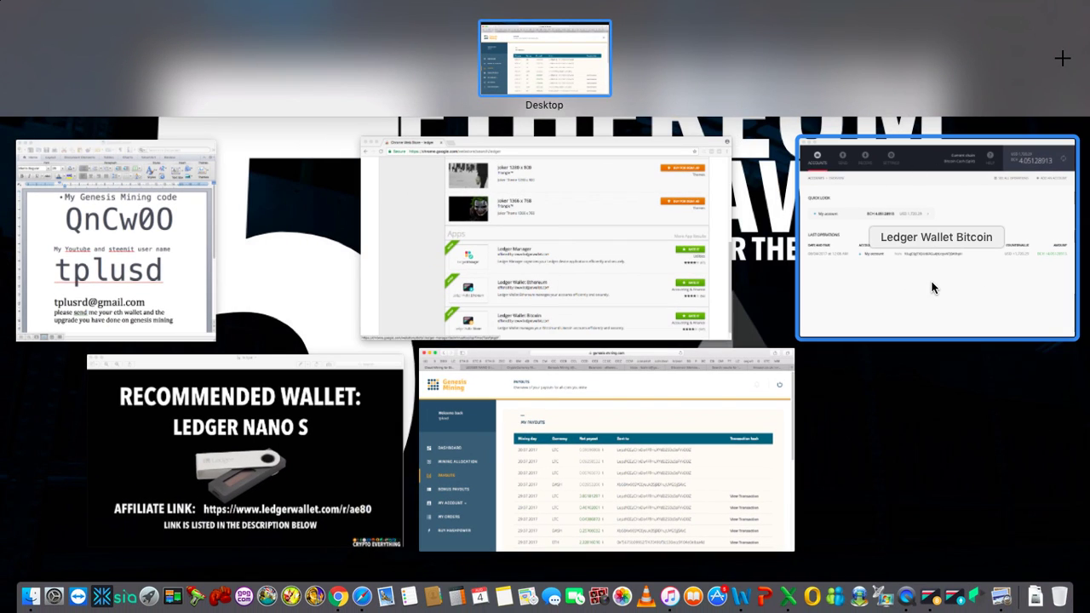
left_click(934, 288)
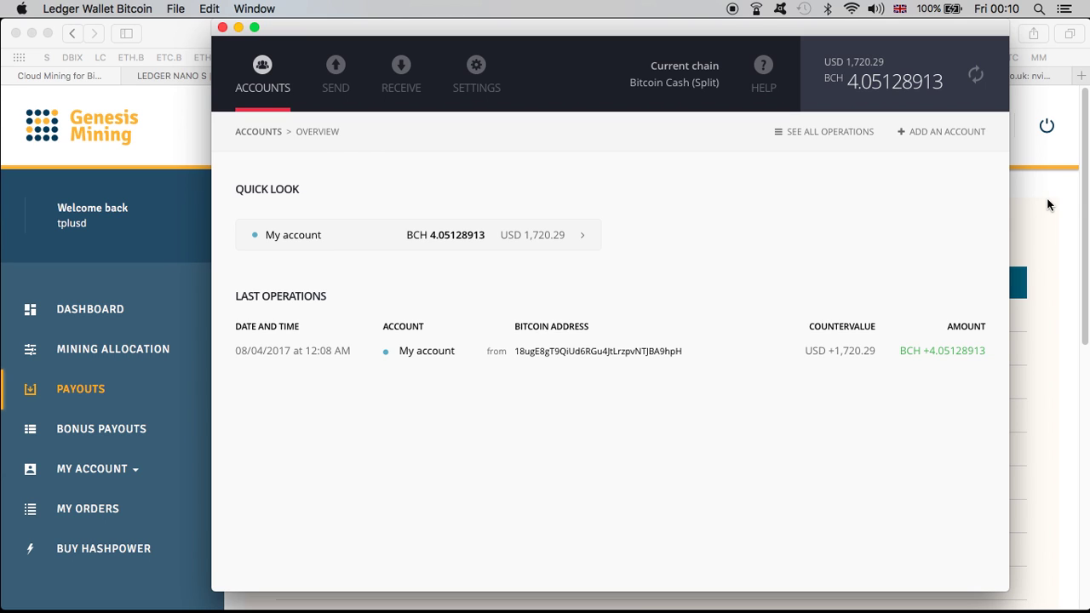
key("ctrl+Up")
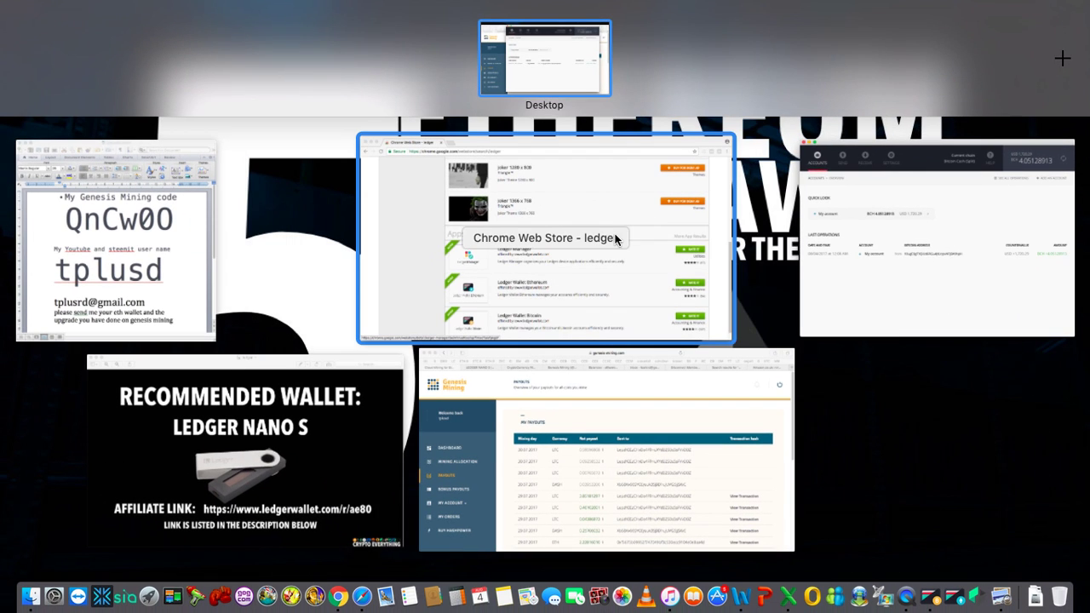
left_click(668, 214)
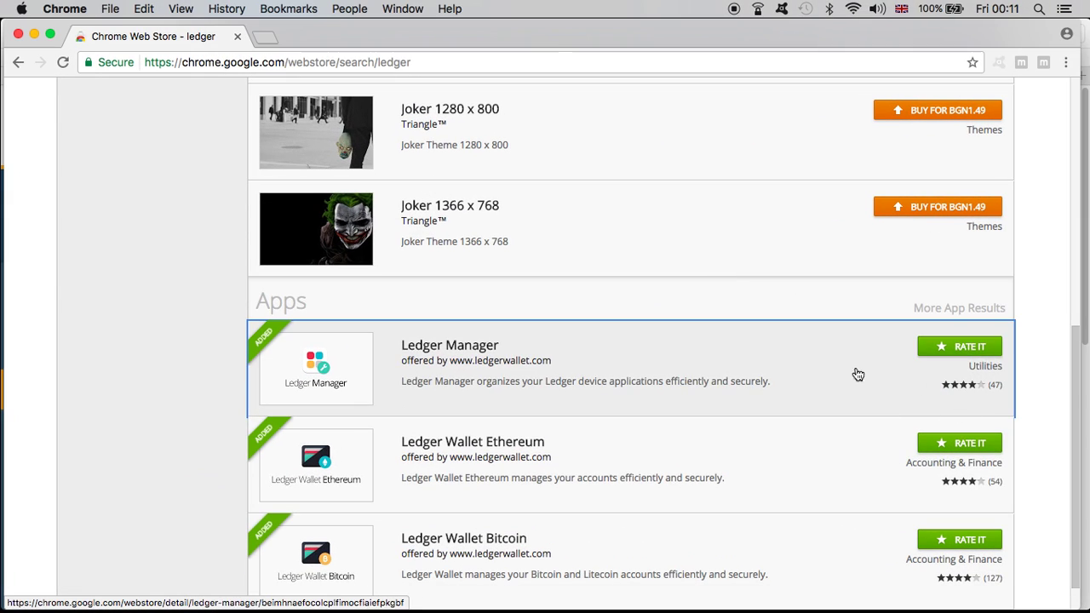
Step: Close Ledger Wallet Bitcoin, leaving the Chrome Web Store's Ledger Manager 1.0.3 page showing
key("ctrl+Up")
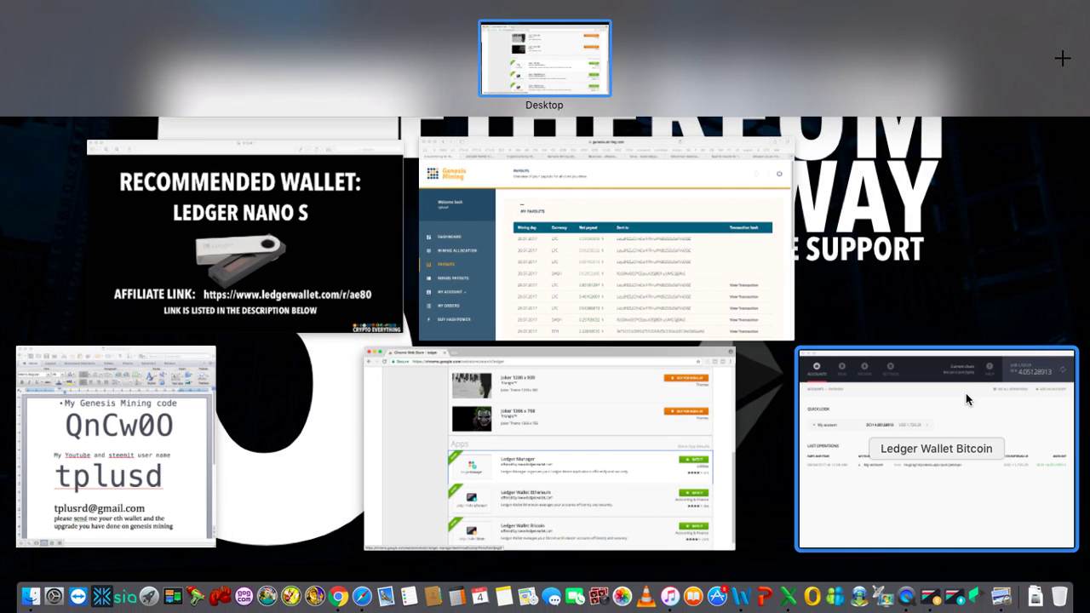
left_click(967, 396)
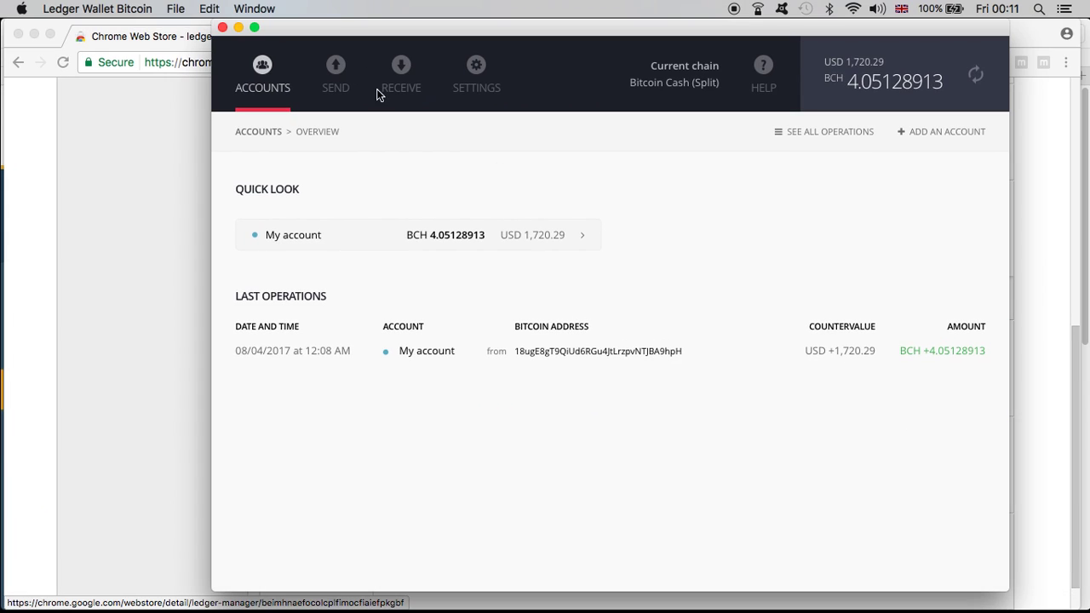
left_click(222, 27)
Step: Launch Ledger Manager from its Chrome Web Store page to list Bitcoin Cash 1.1.8, Dash, Dogecoin and Ethereum apps
left_click(458, 354)
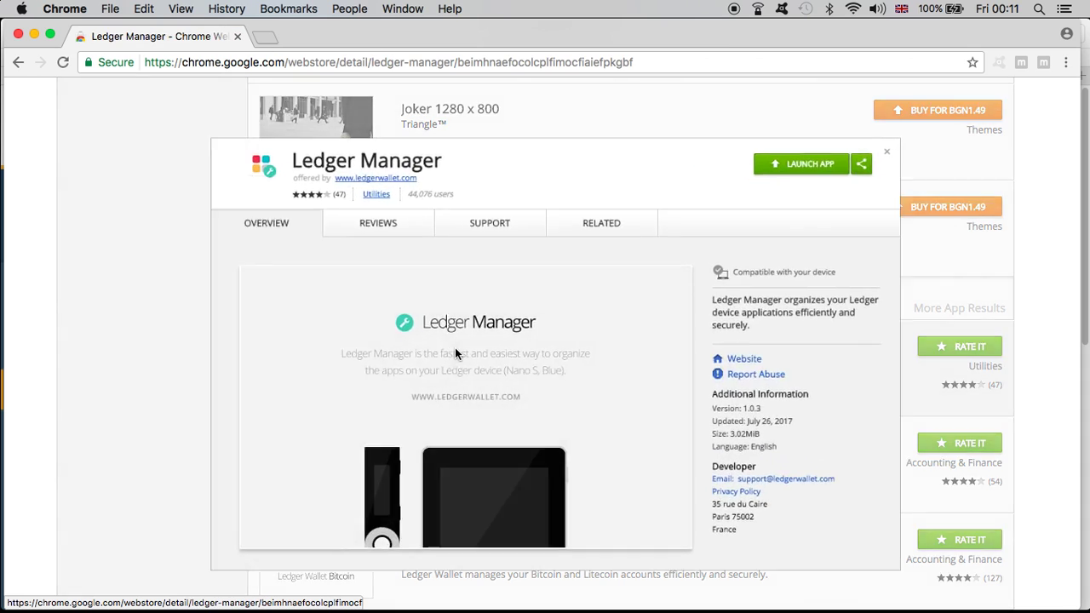
left_click(831, 132)
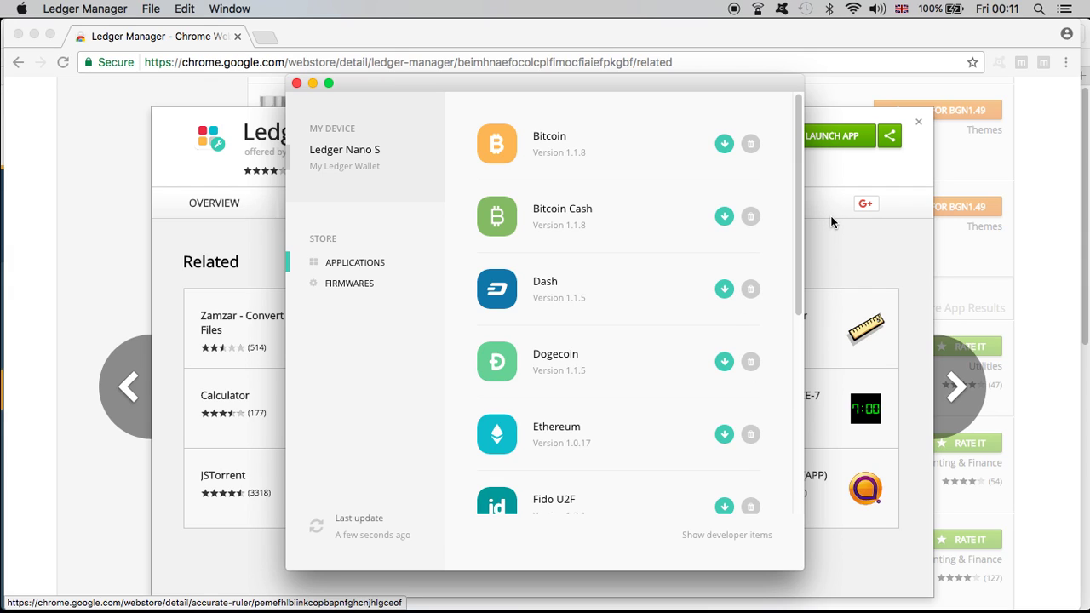
key("ctrl+Up")
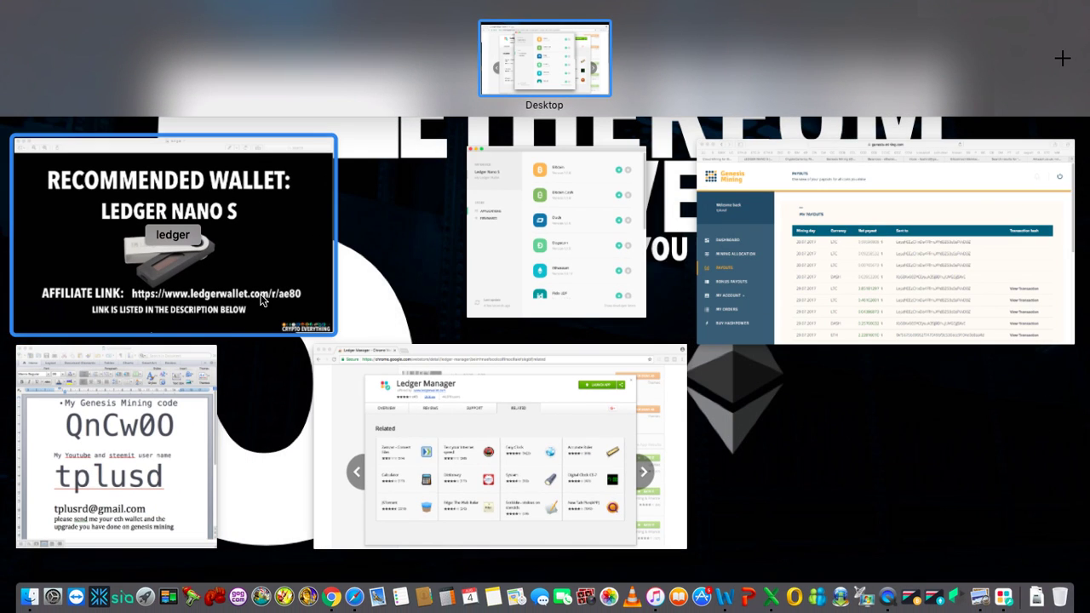
Step: View the Recommended Wallet: Ledger Nano S image in Preview, then return to the Ledger Manager store page
left_click(263, 299)
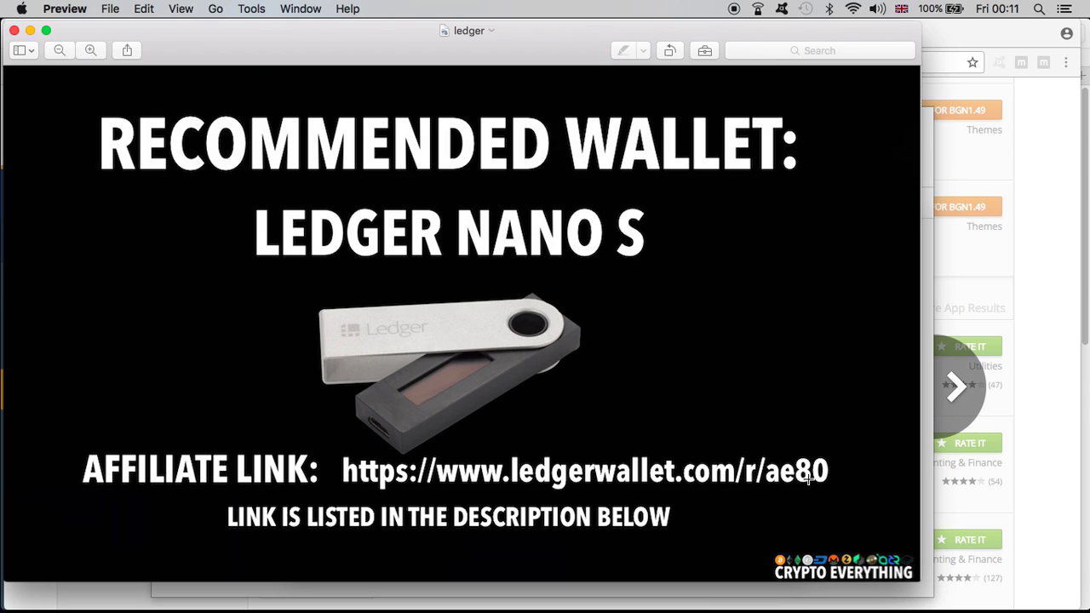
left_click(1010, 264)
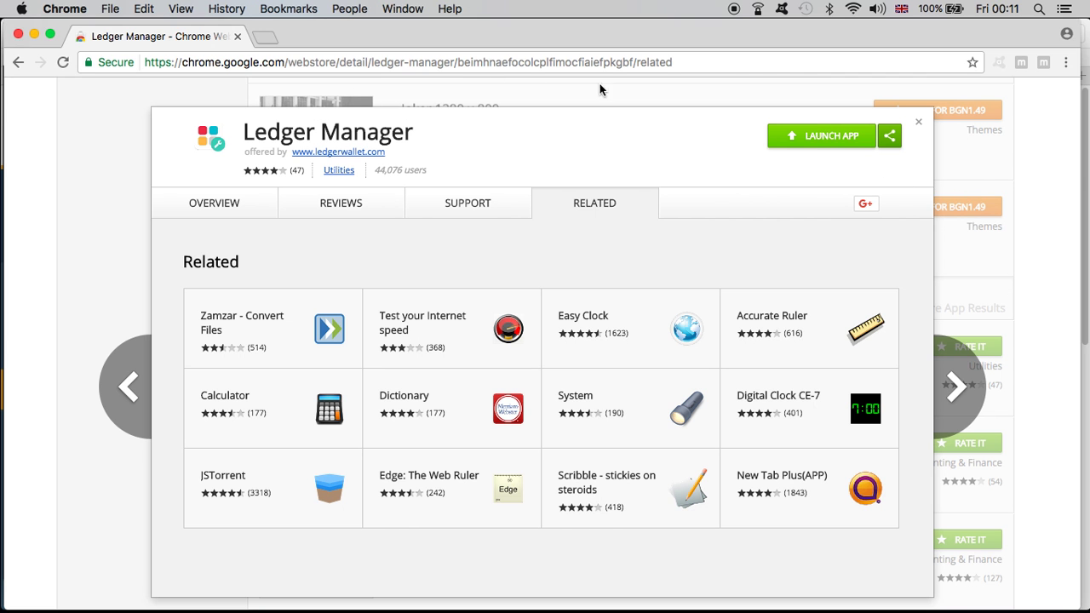
key("ctrl+Up")
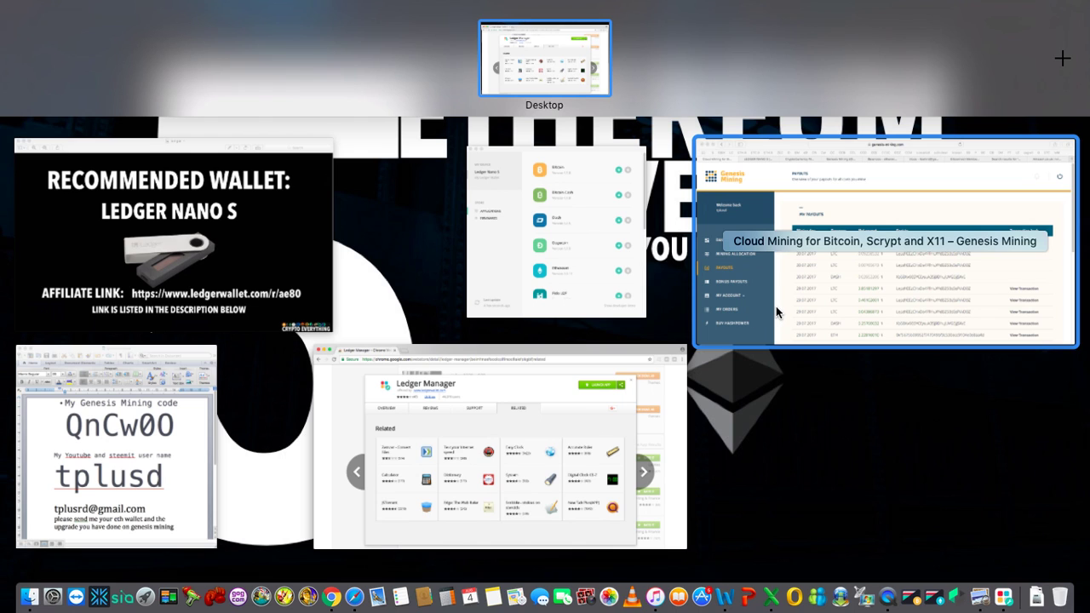
Step: Switch Safari to the LEDGER NANO S YouTube video, then bring the Ledger Manager app list back in front
left_click(775, 306)
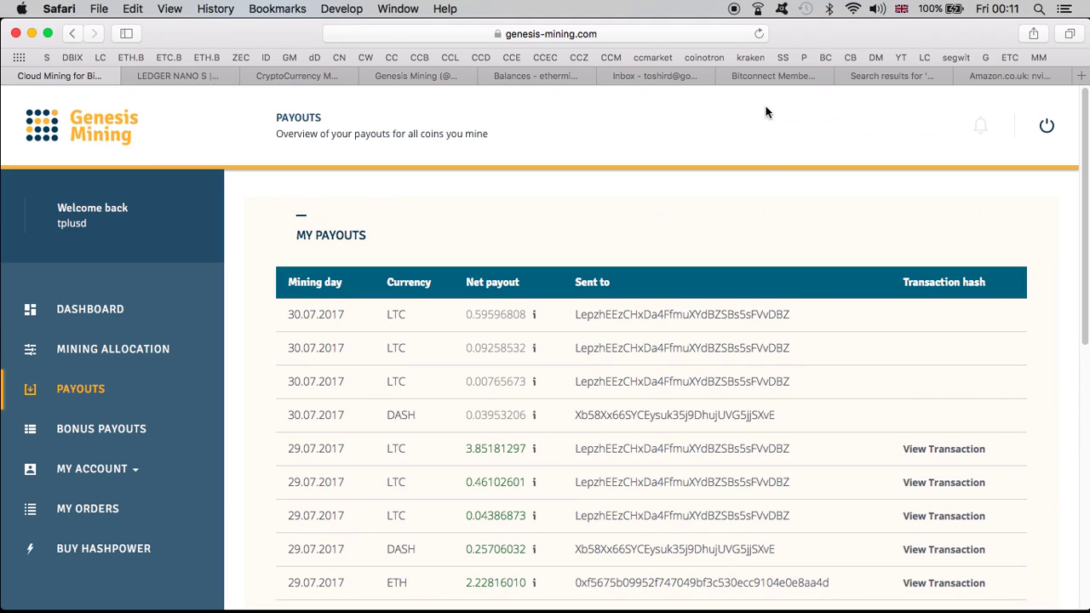
key("ctrl+Up")
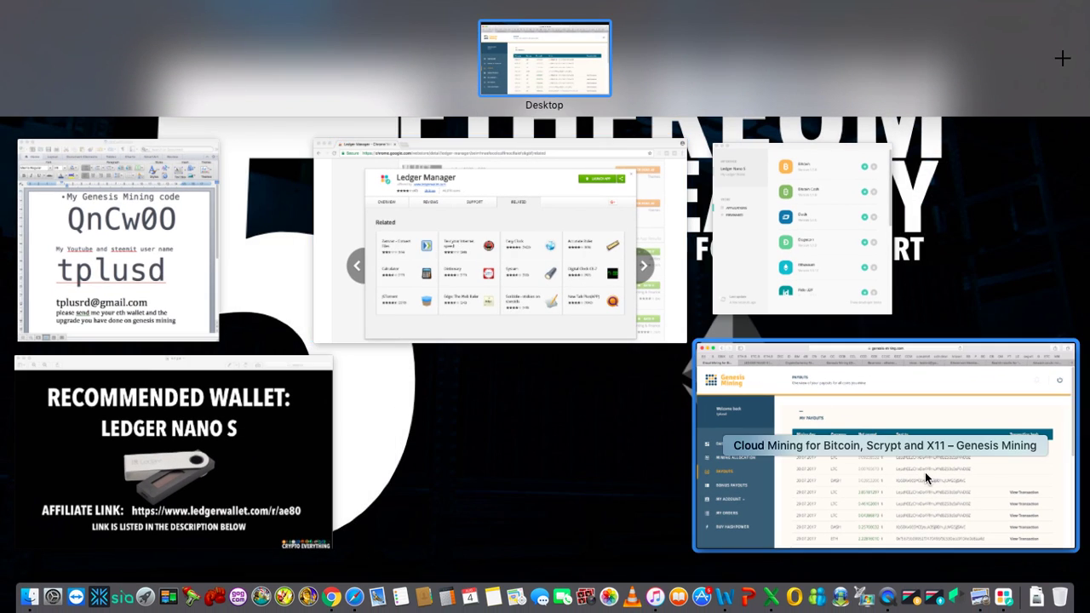
left_click(924, 473)
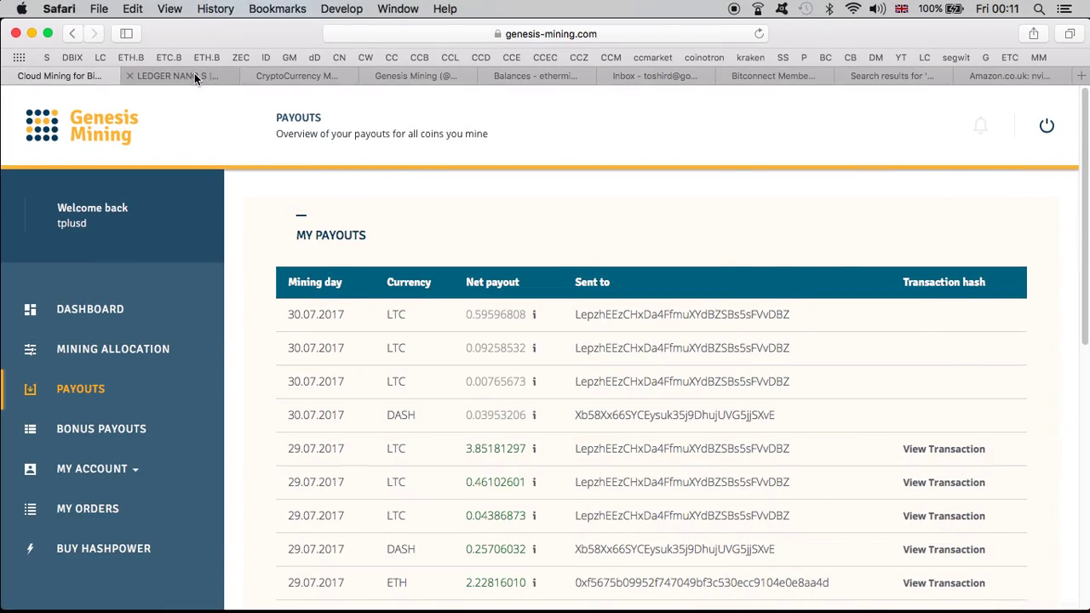
left_click(194, 73)
key("ctrl+Up")
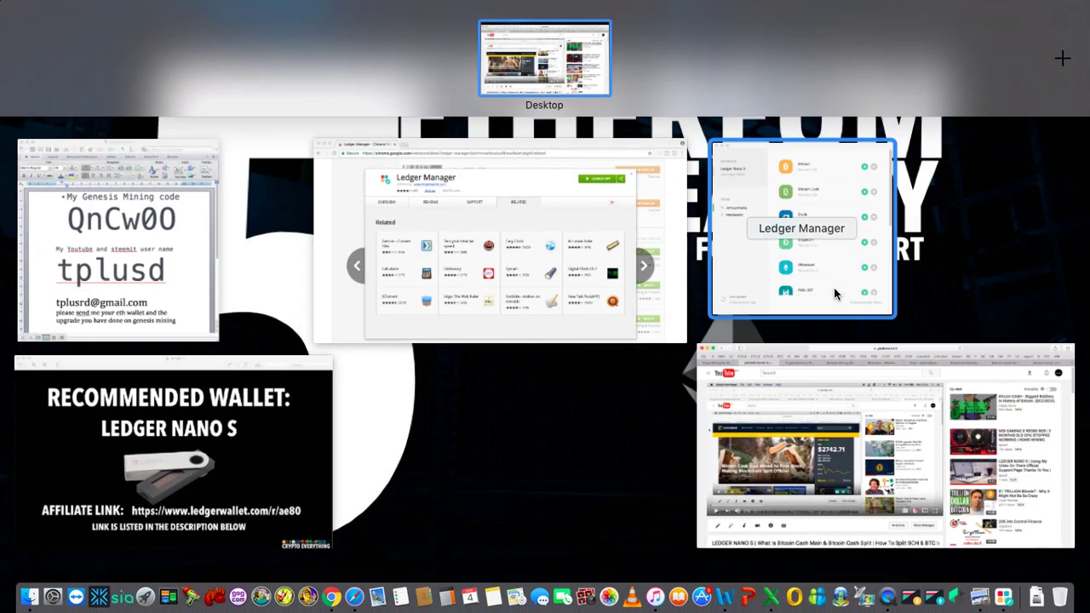
left_click(835, 289)
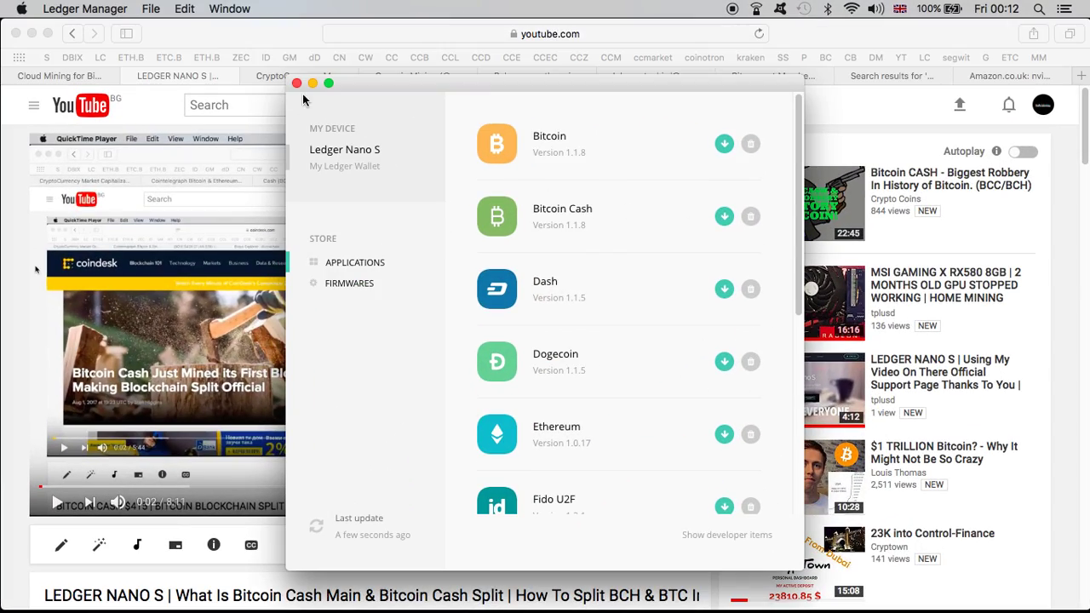